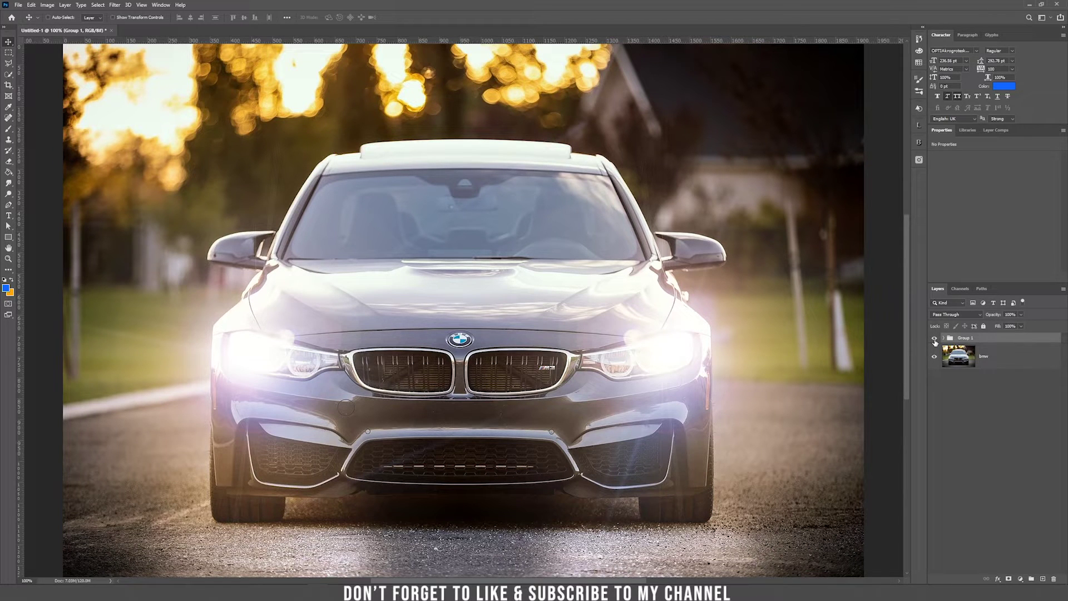
Toggle Group 1's headlight glow off and on twice to compare before and after.
click(934, 339)
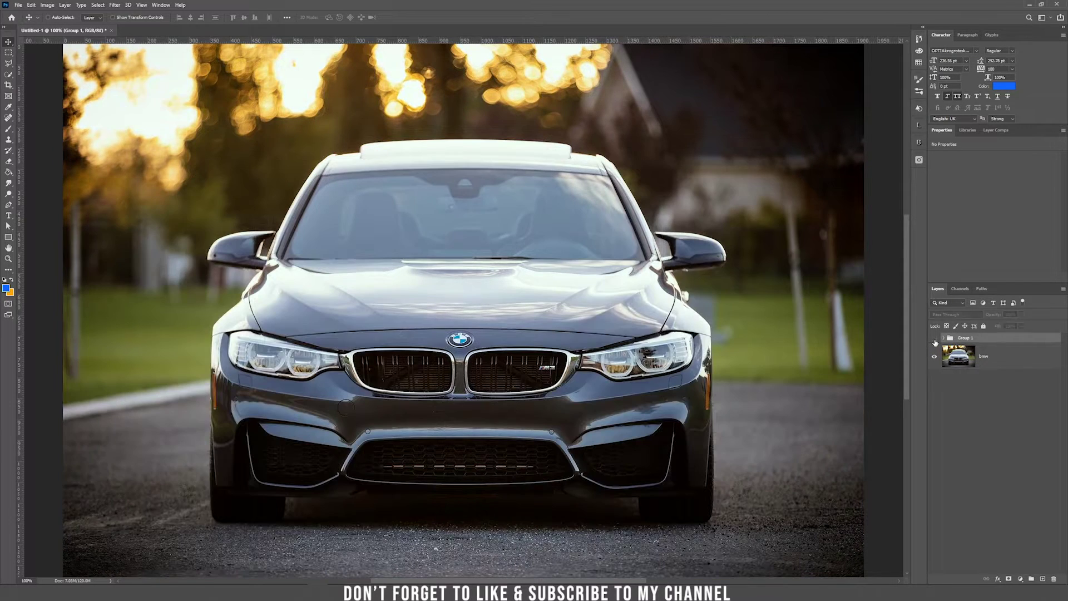
click(934, 339)
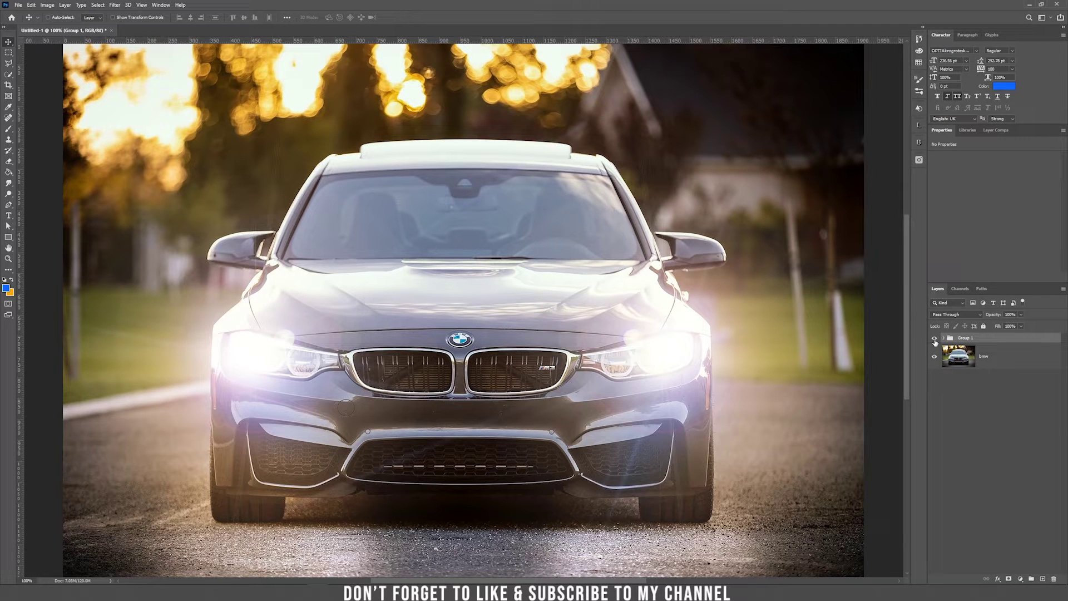
click(934, 339)
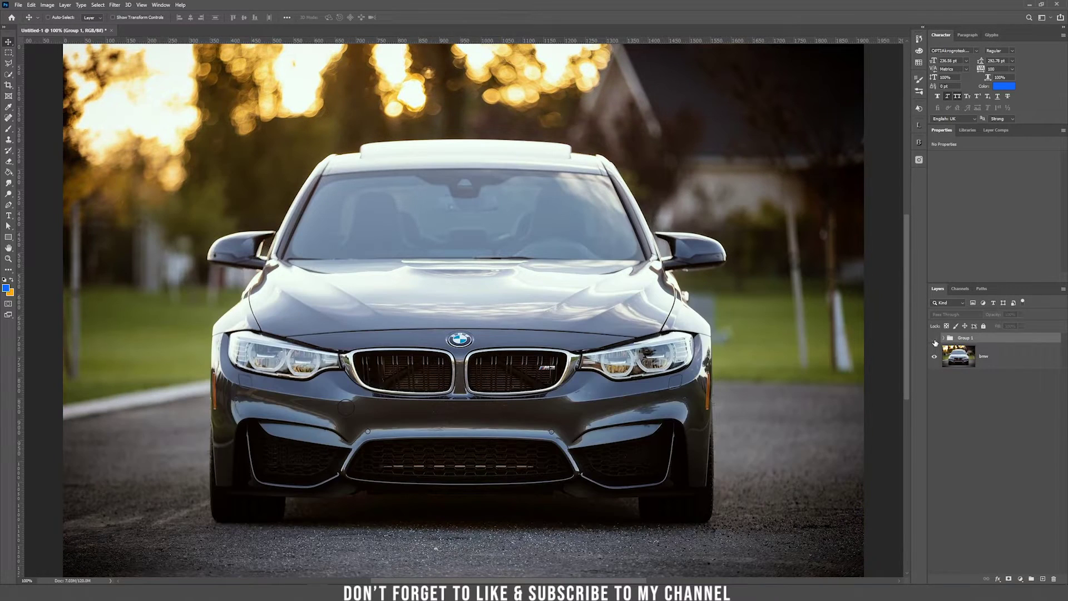
click(934, 340)
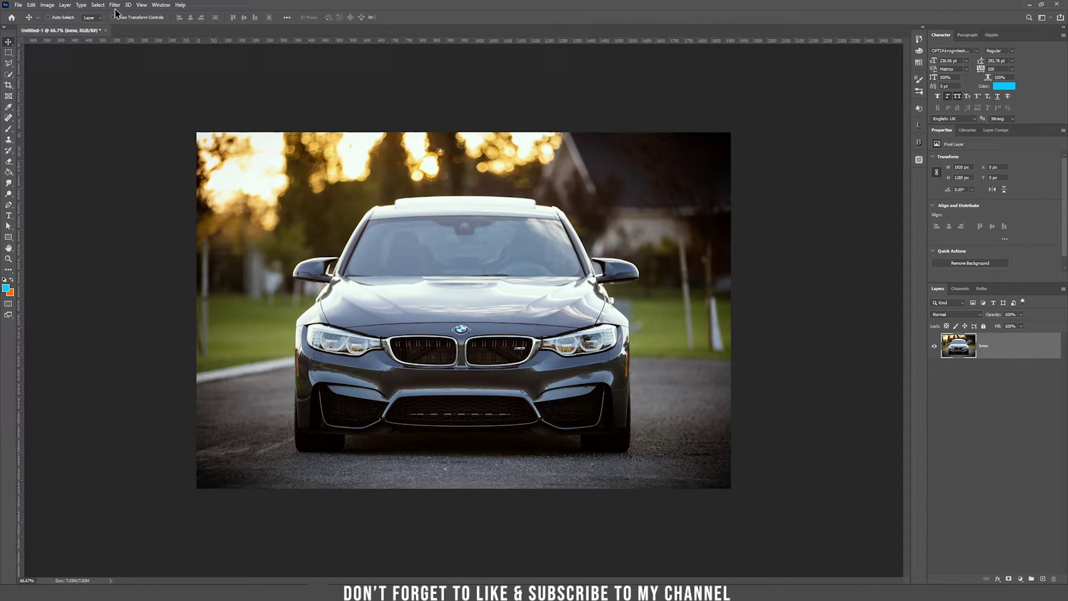
Create Layer 1 in Overlay mode, filled with Overlay-neutral 50% gray.
click(65, 5)
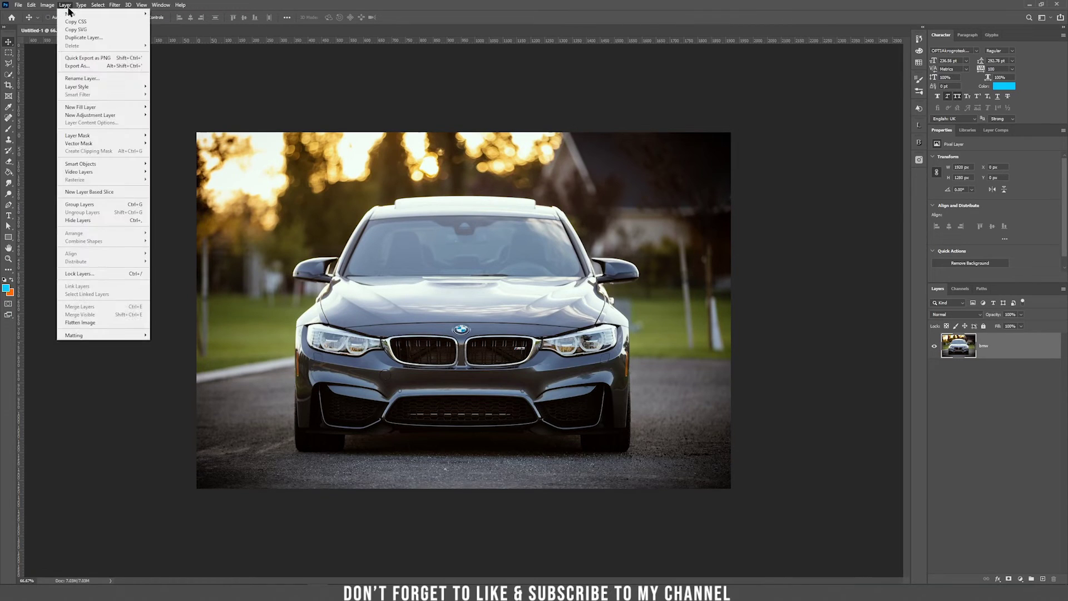
mouse_move(89, 15)
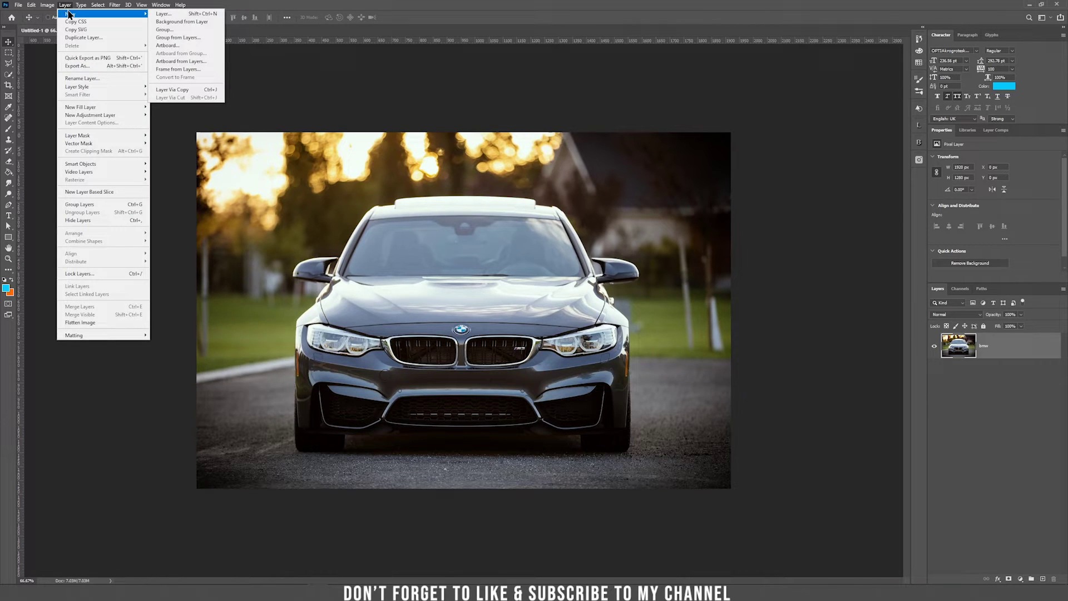
click(185, 16)
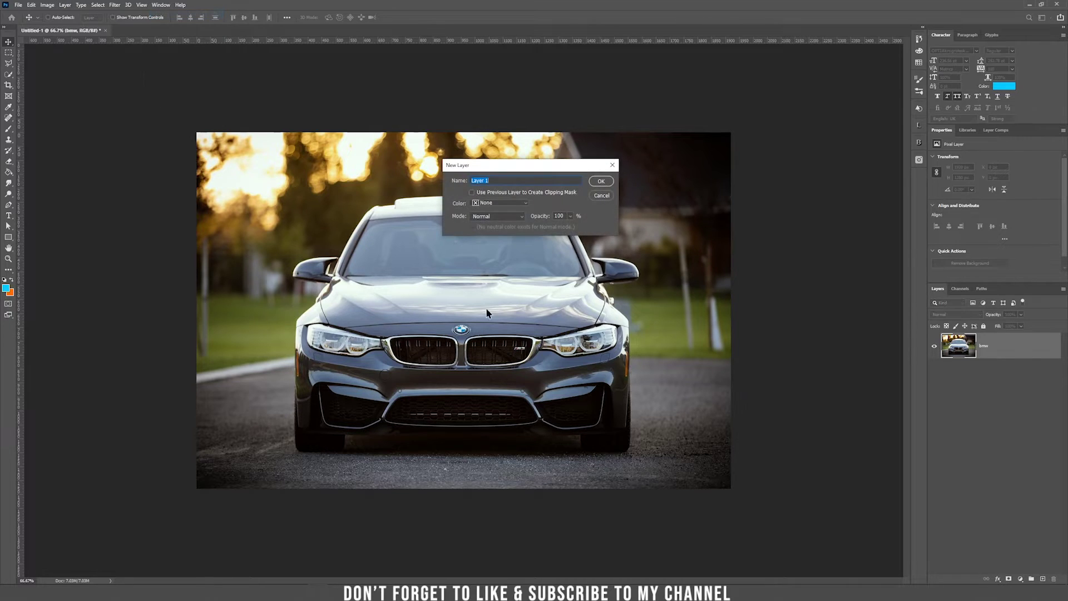
click(497, 221)
click(494, 336)
click(472, 227)
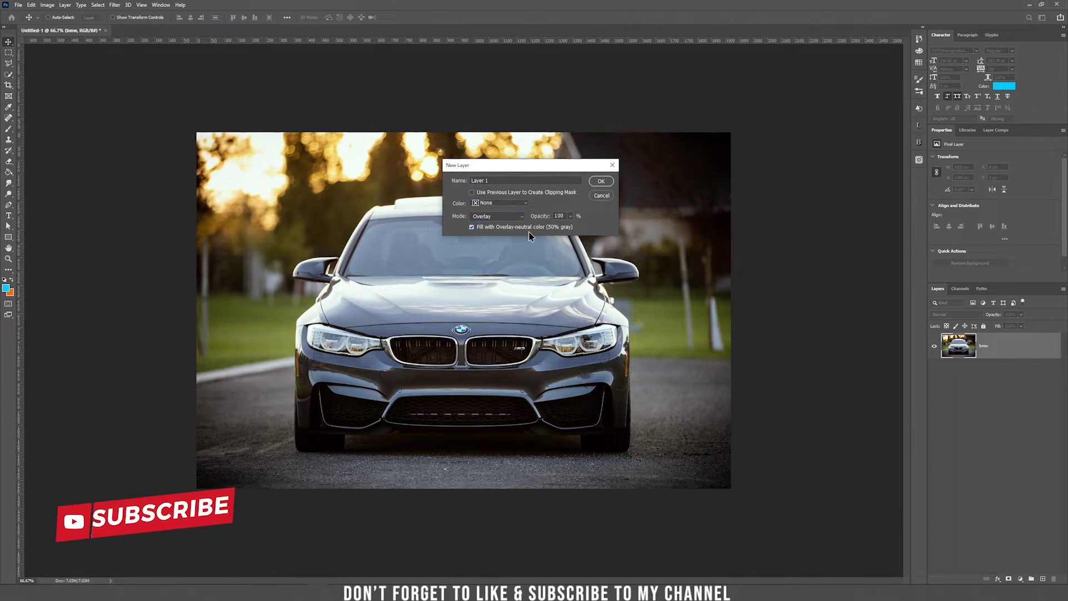
click(601, 183)
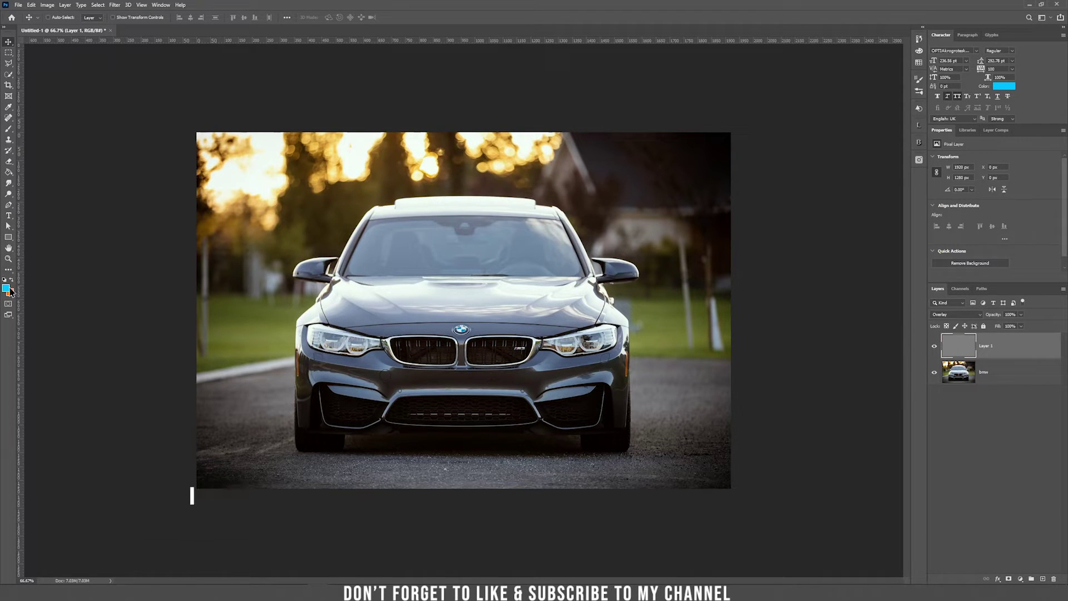
Set up a white (ffffff) brush at 45% flow and about 300 px.
key(b)
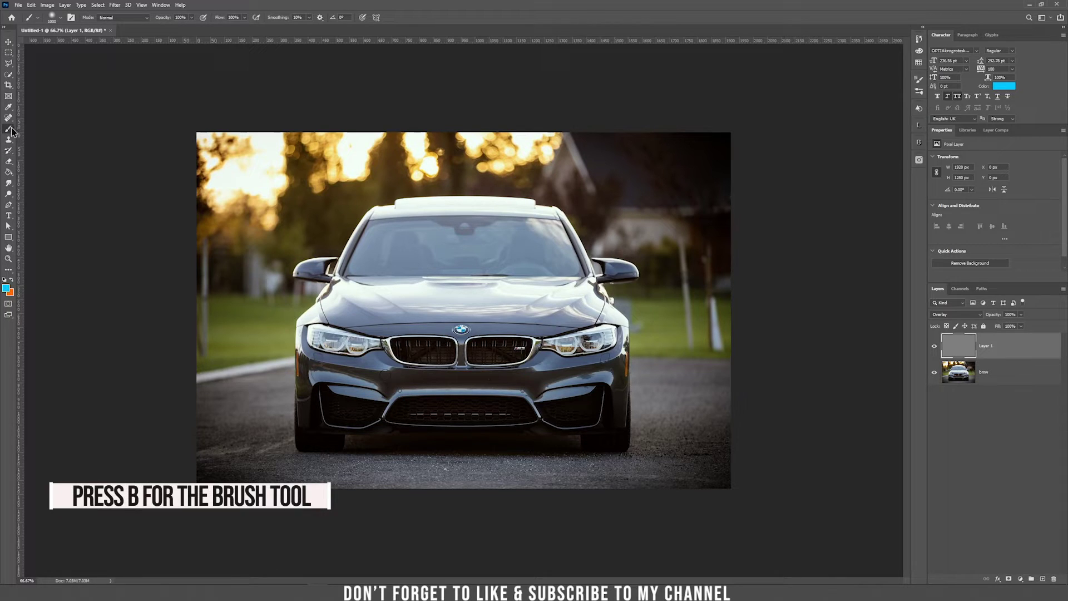
click(6, 288)
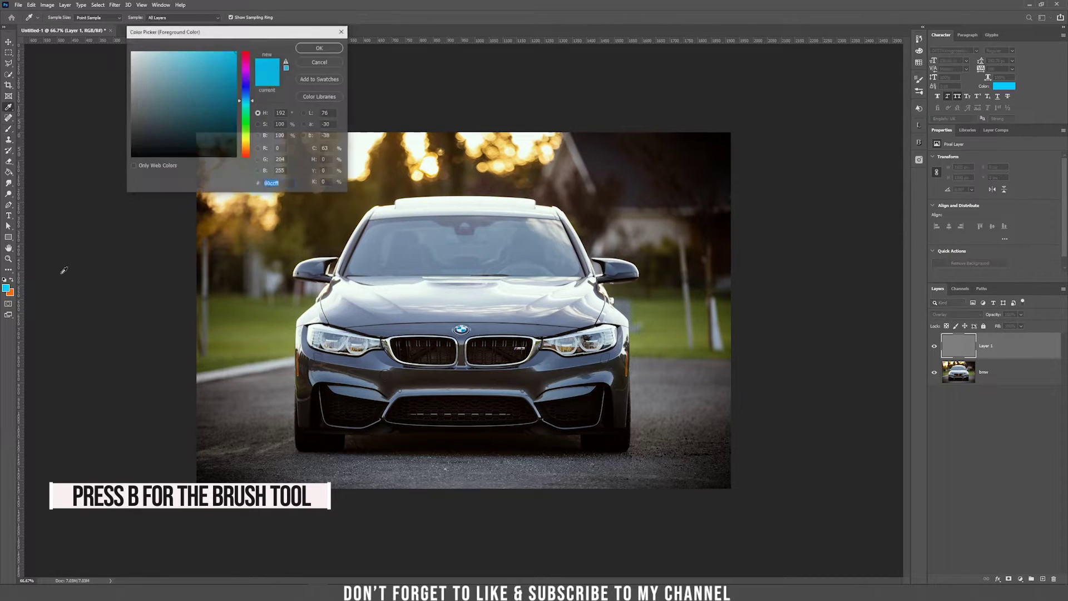
text(ffffff)
click(320, 48)
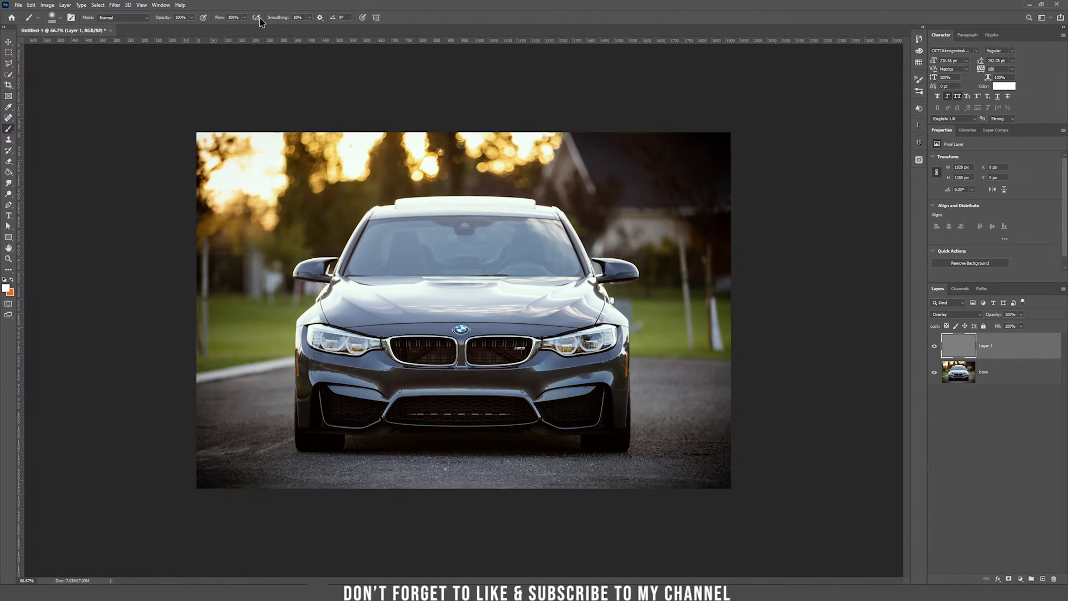
click(244, 17)
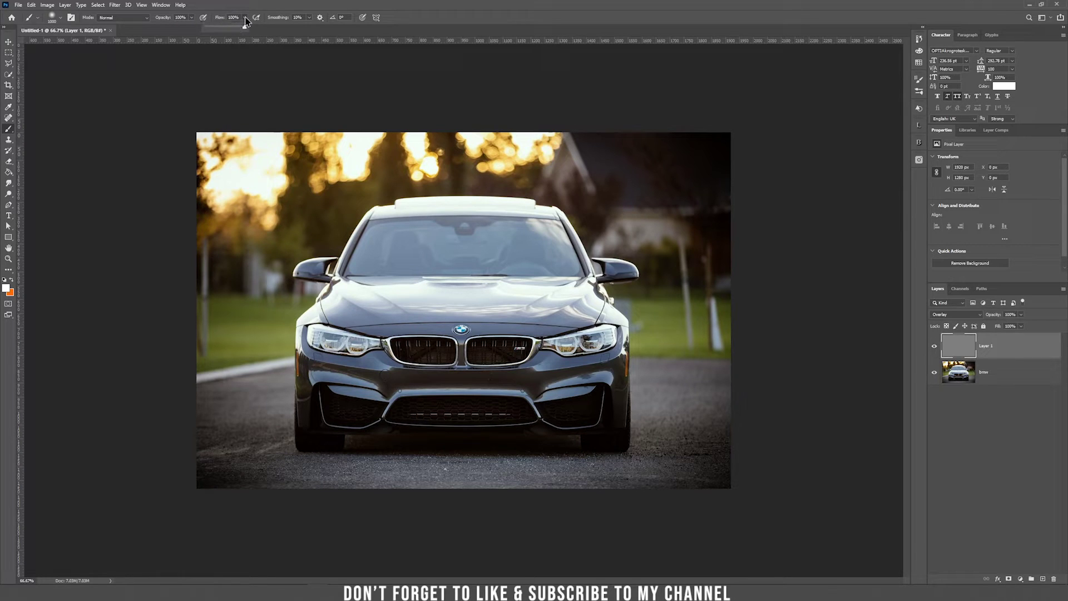
click(219, 28)
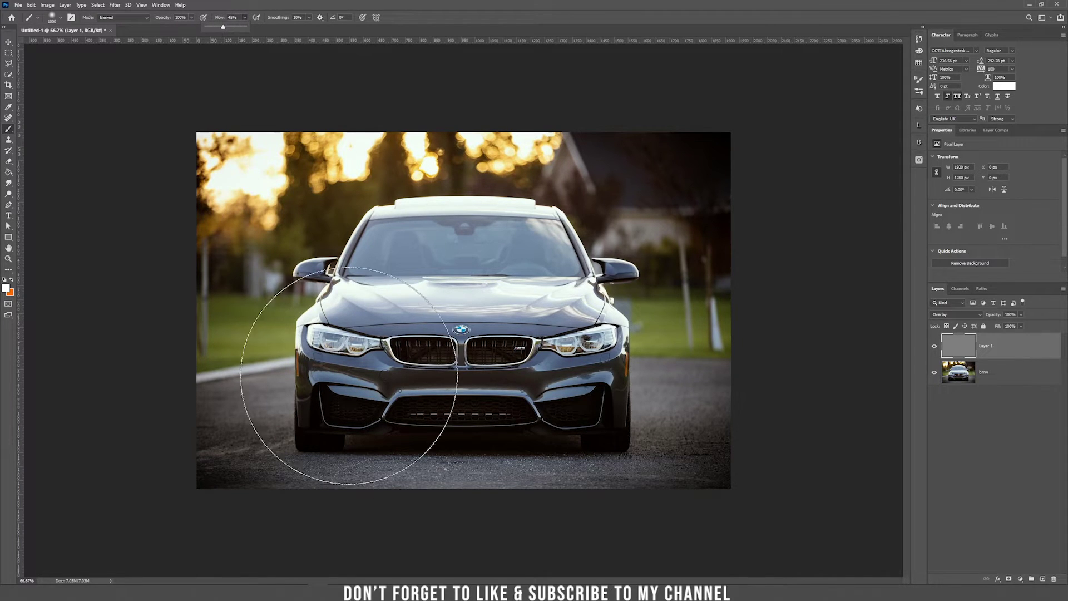
key(bracketleft)
key(bracketleft)
key(bracketleft)
key(bracketleft)
key(bracketleft)
key(bracketleft)
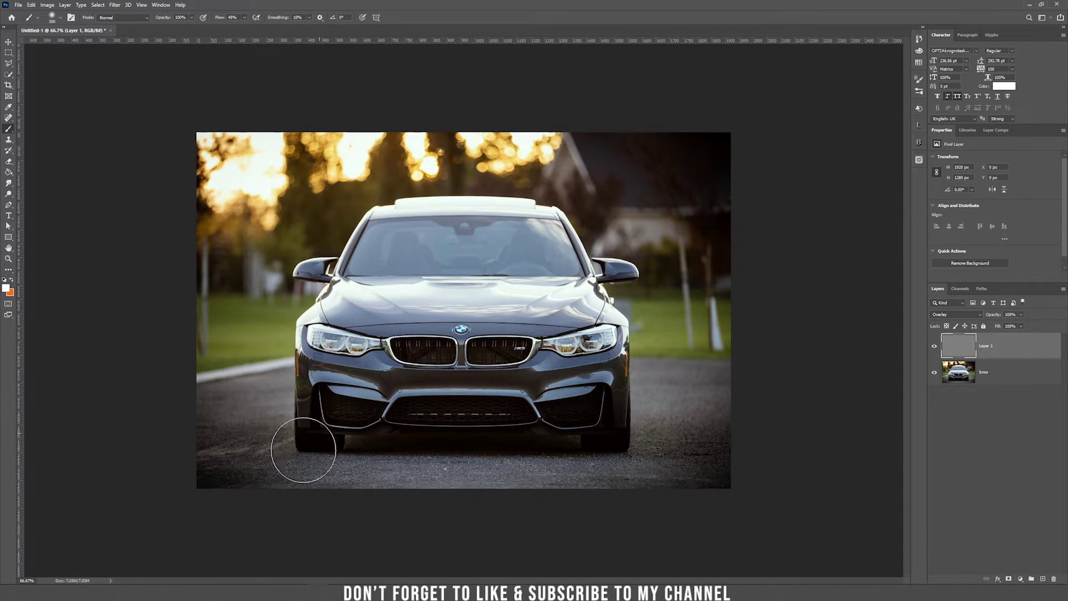
Paint white on the road under the front bumper and right front wheel.
mouse_move(274, 485)
mouse_down()
mouse_move(327, 484)
mouse_move(345, 446)
mouse_move(362, 524)
mouse_up()
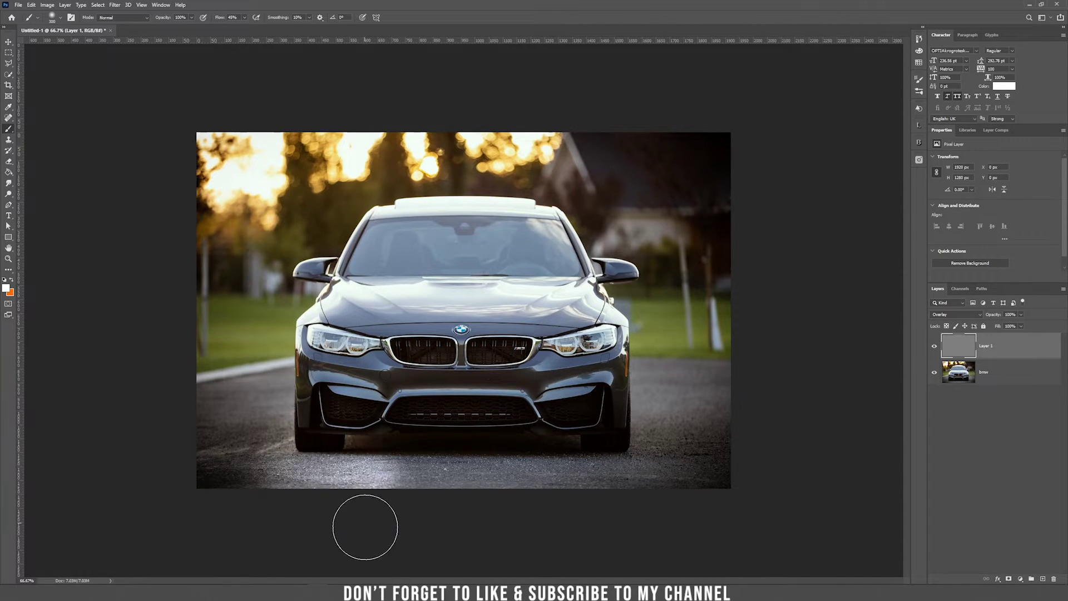
mouse_move(576, 456)
mouse_down()
mouse_move(586, 462)
mouse_move(580, 445)
mouse_move(567, 460)
mouse_move(615, 465)
mouse_move(598, 520)
mouse_up()
key(v)
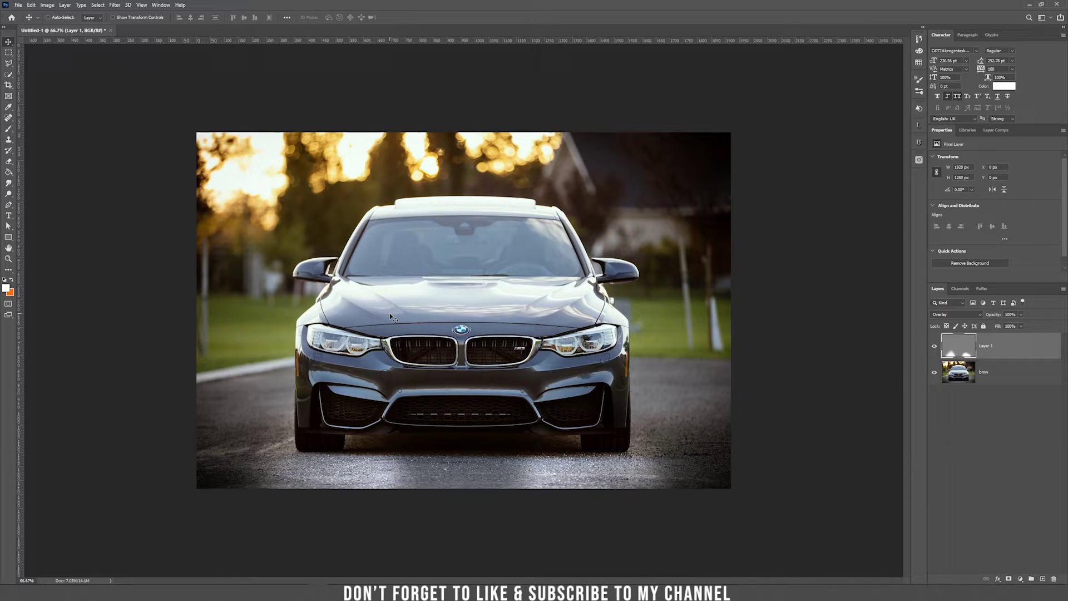
Create a new black Layer 2 in Screen blend mode.
click(66, 5)
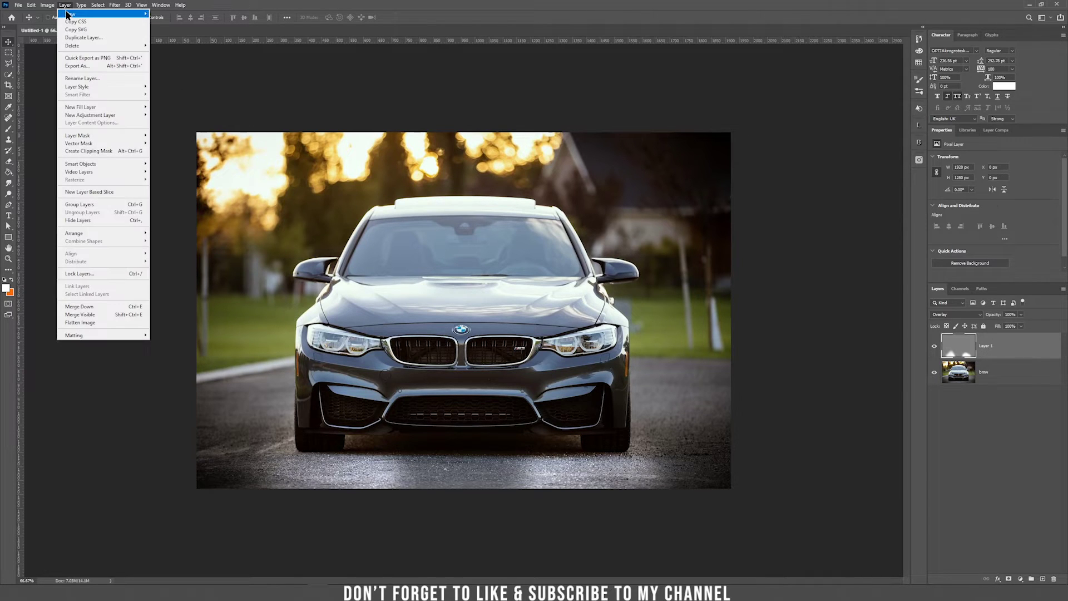
mouse_move(103, 14)
click(167, 14)
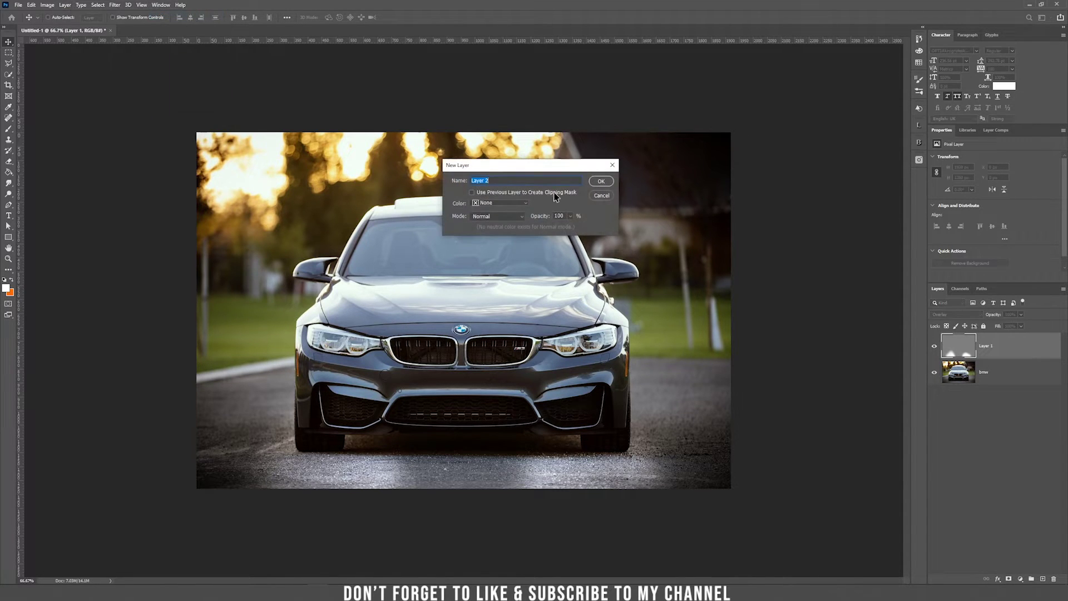
click(506, 216)
click(487, 295)
click(601, 182)
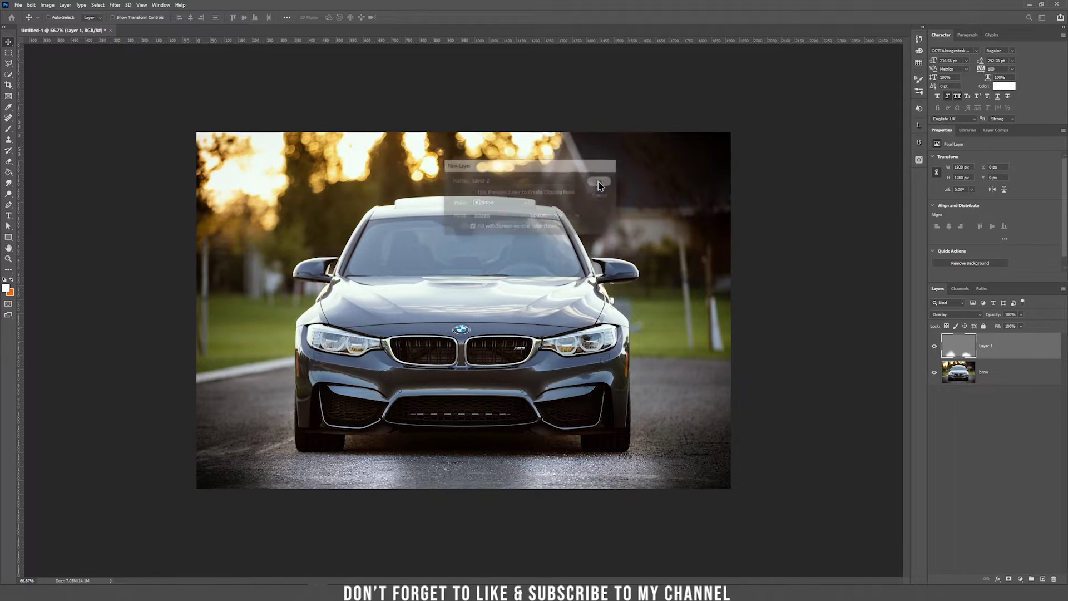
Render a 105mm Prime lens flare on Layer 2 at brightness 100.
click(115, 5)
mouse_move(146, 140)
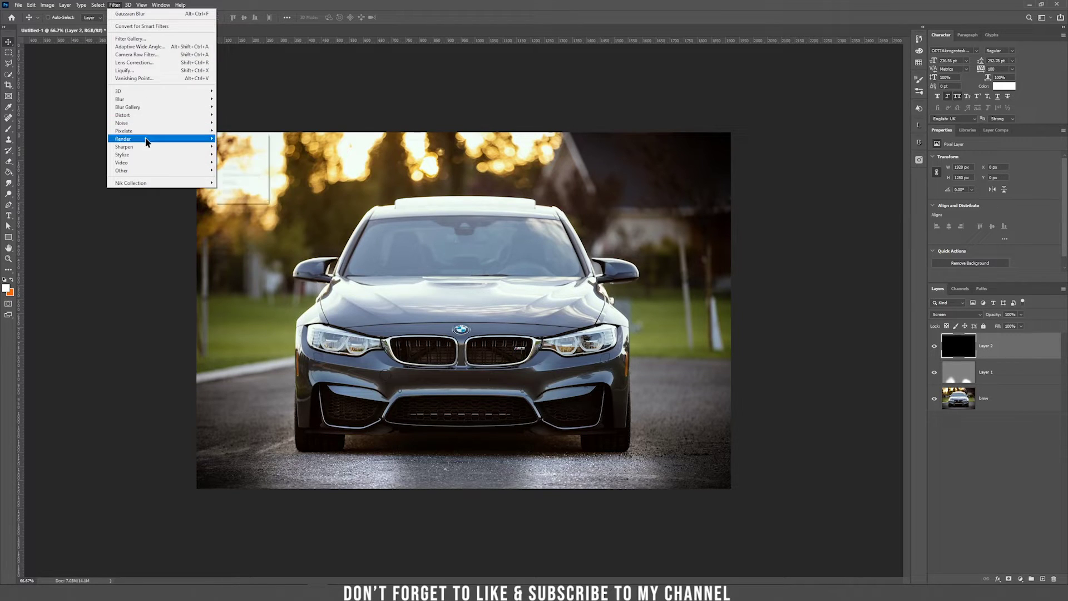
click(245, 191)
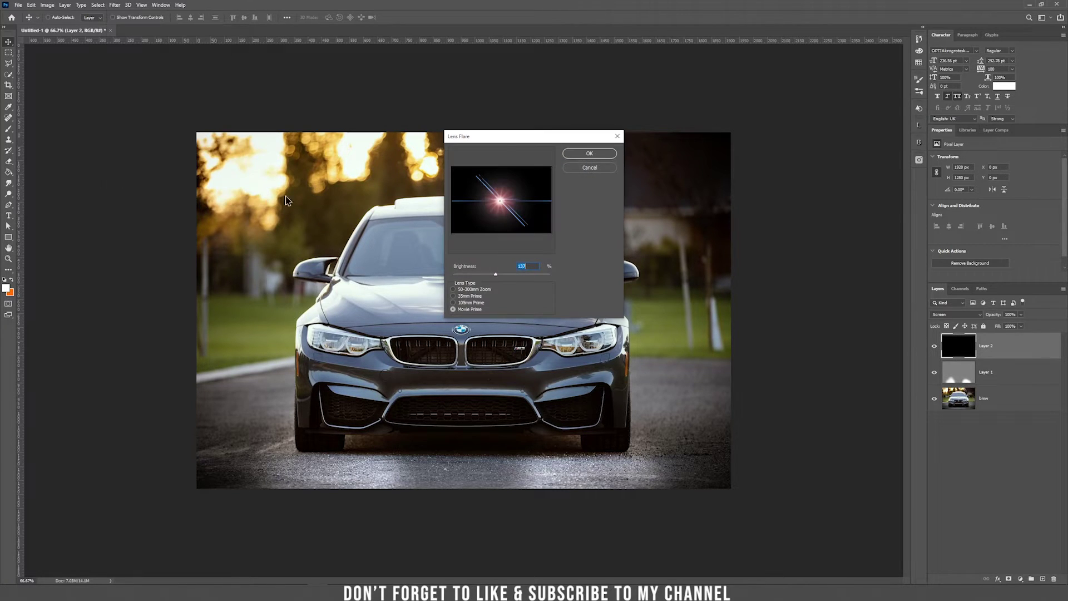
click(469, 303)
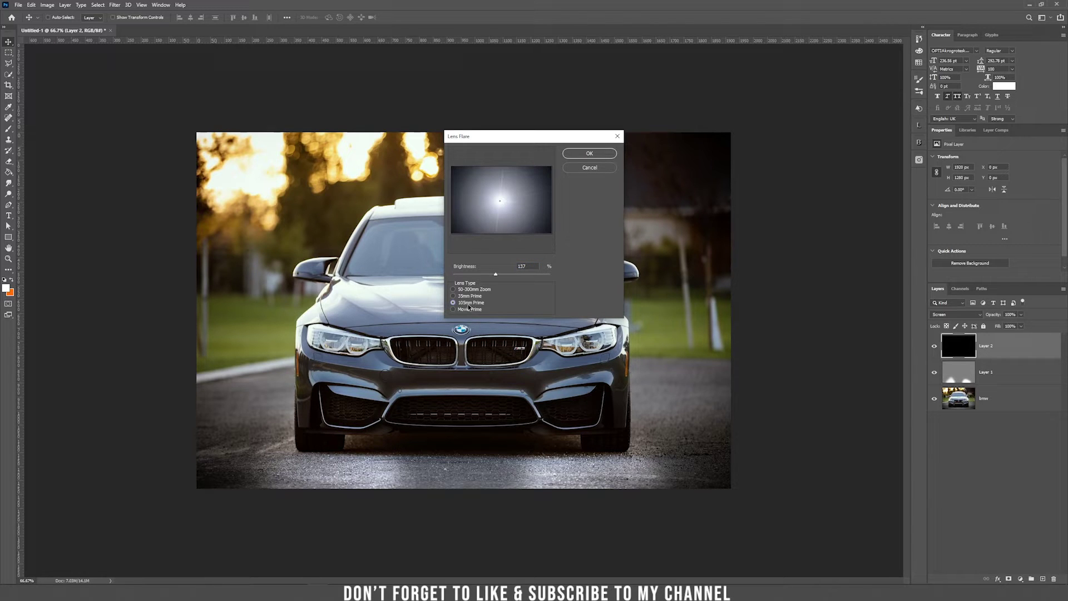
drag(493, 275, 482, 275)
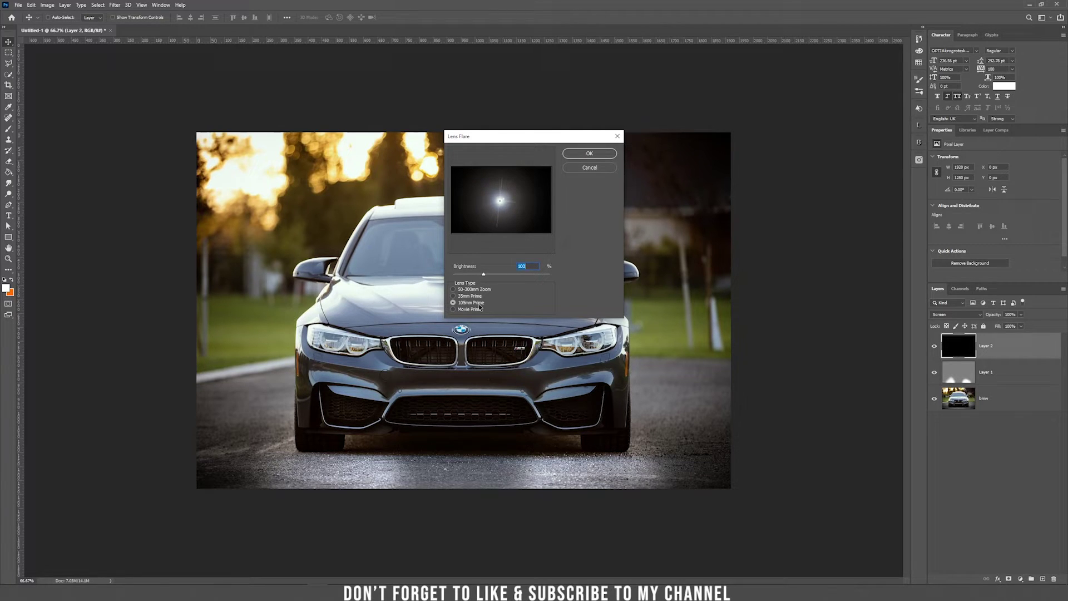
click(587, 155)
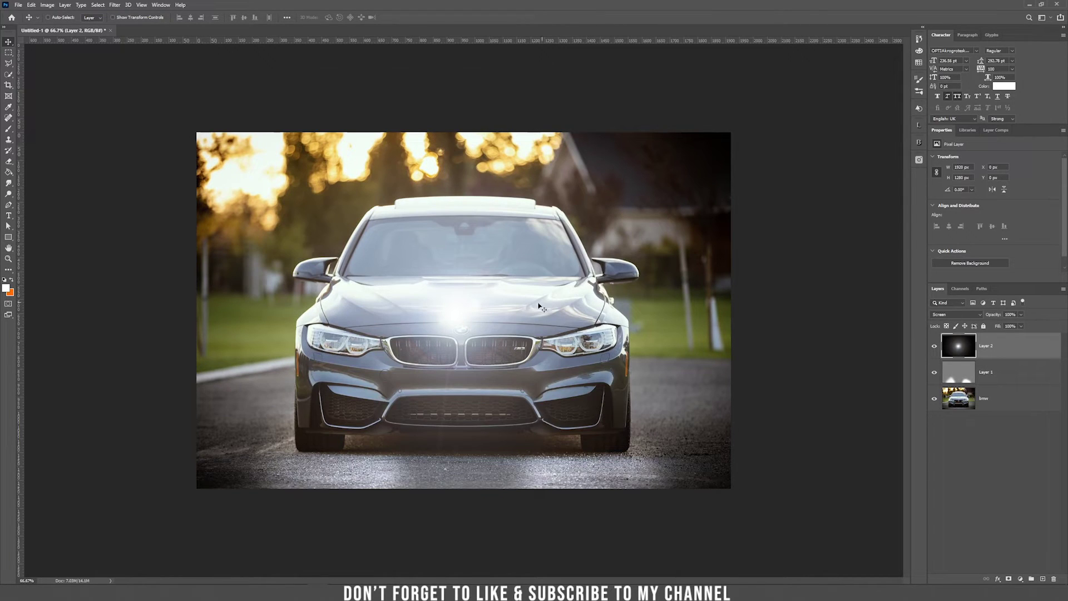
Move the flare onto the left headlight and clip a new Levels adjustment to it.
drag(495, 312, 367, 341)
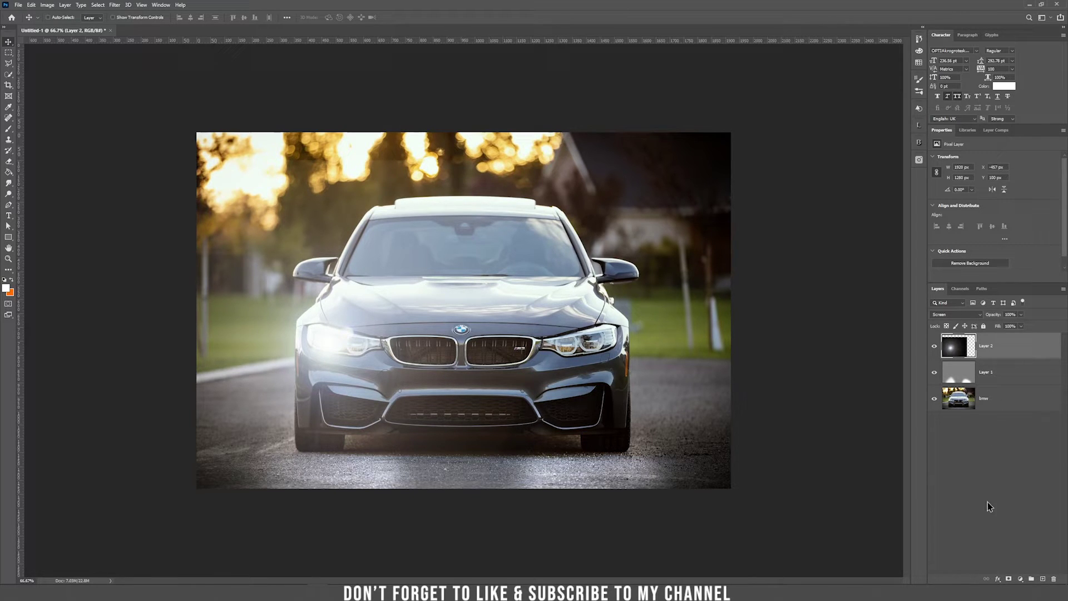
click(1020, 578)
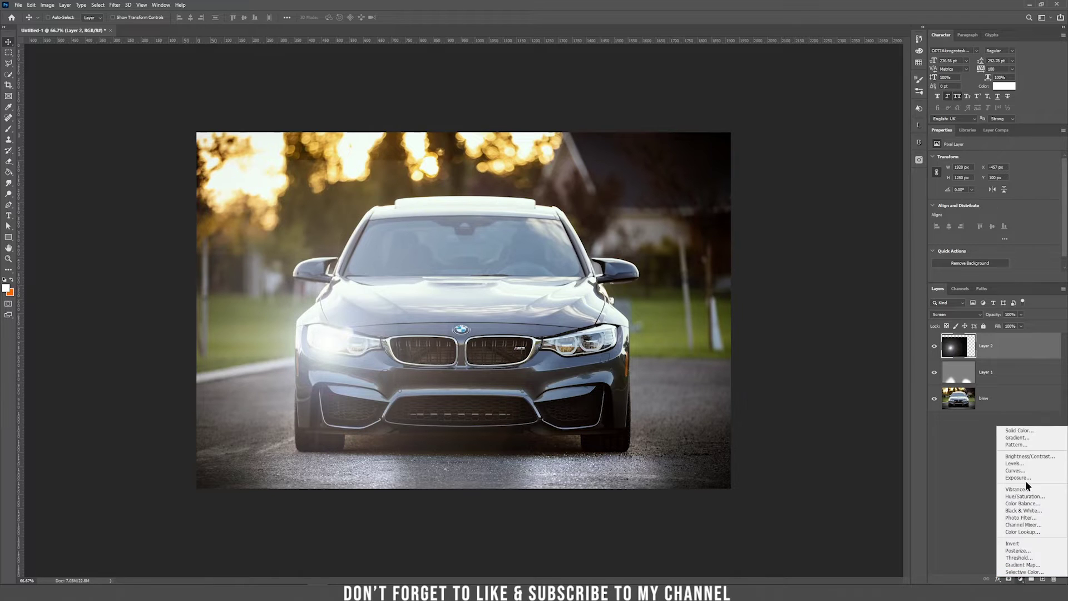
click(1029, 463)
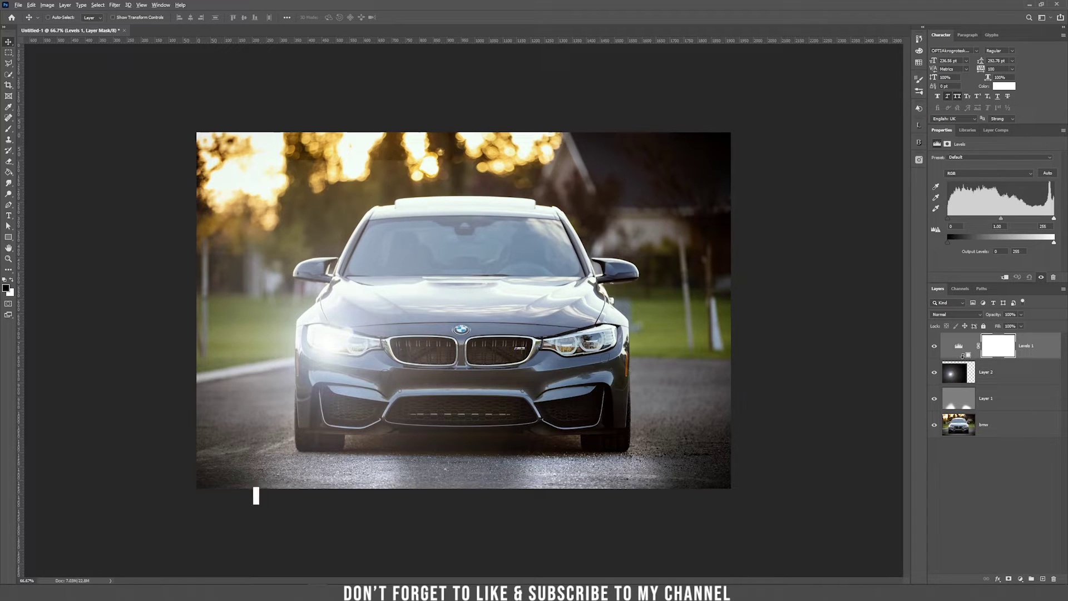
alt+click(962, 357)
click(975, 346)
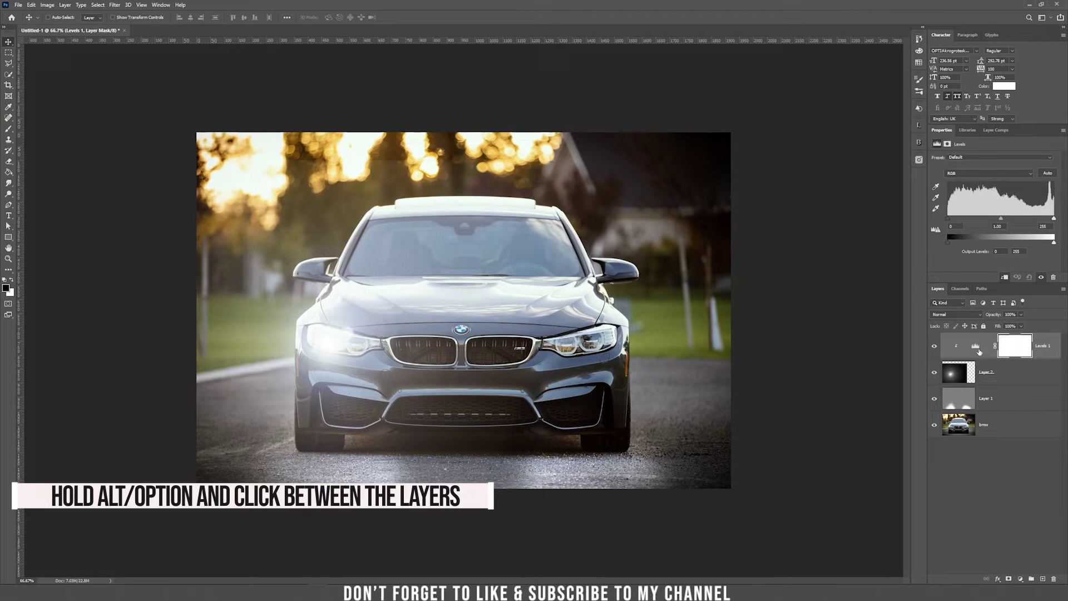
Set Levels input black to 25 and output white to 247.
drag(947, 218, 955, 219)
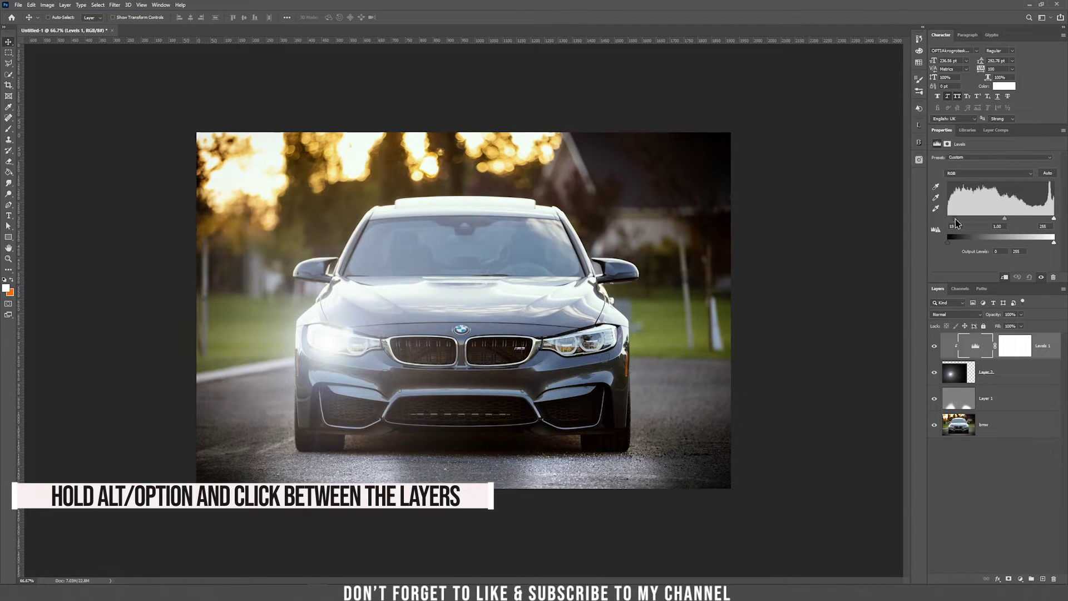
drag(955, 218, 956, 219)
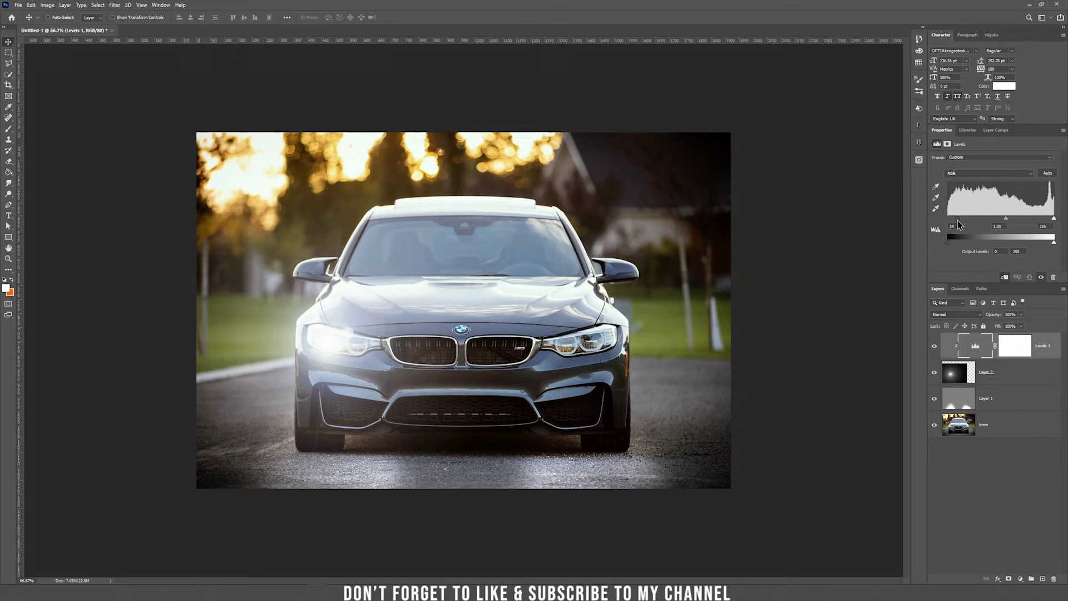
drag(956, 219, 959, 219)
mouse_move(1054, 243)
mouse_down()
mouse_move(1003, 243)
mouse_move(1066, 251)
mouse_move(1030, 244)
mouse_move(1066, 250)
mouse_move(1043, 243)
mouse_move(1050, 250)
mouse_up()
Duplicate Layer 2 with its Levels across the car and flip the copy horizontally.
click(1042, 380)
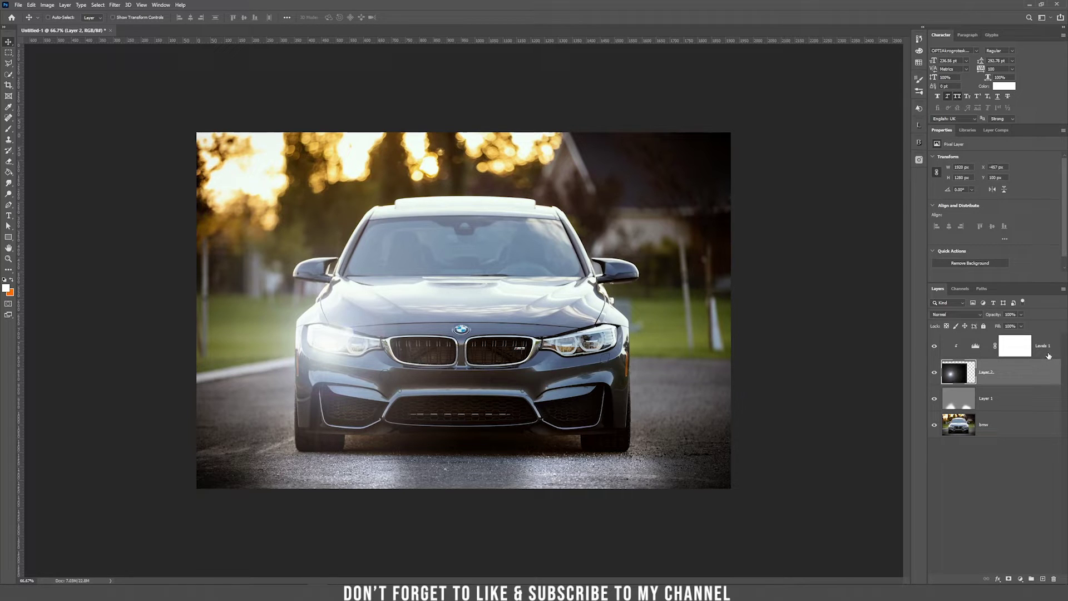
shift+click(1048, 356)
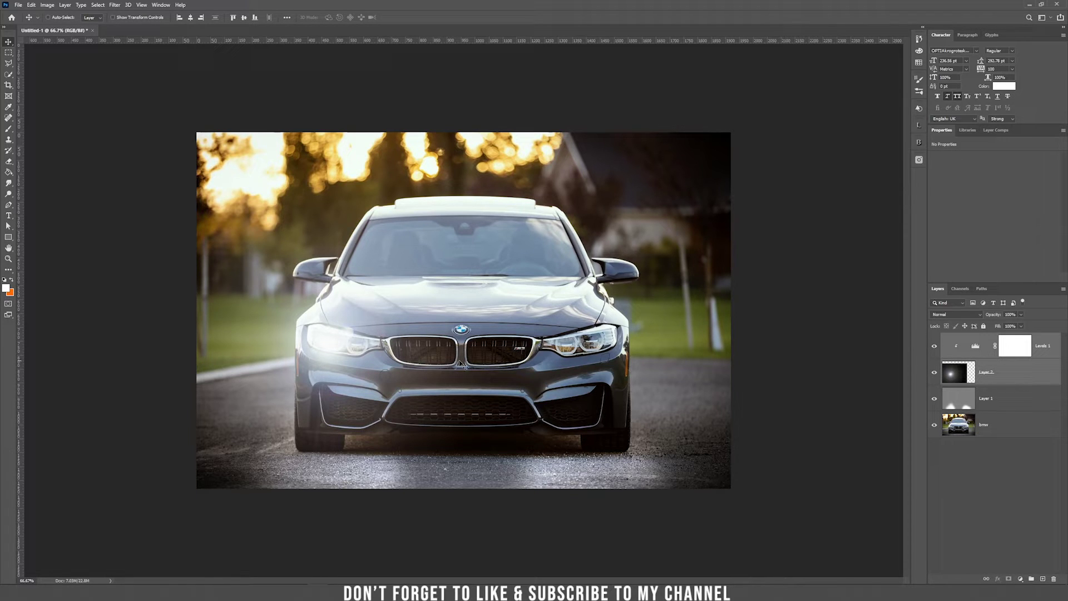
drag(350, 343, 585, 345)
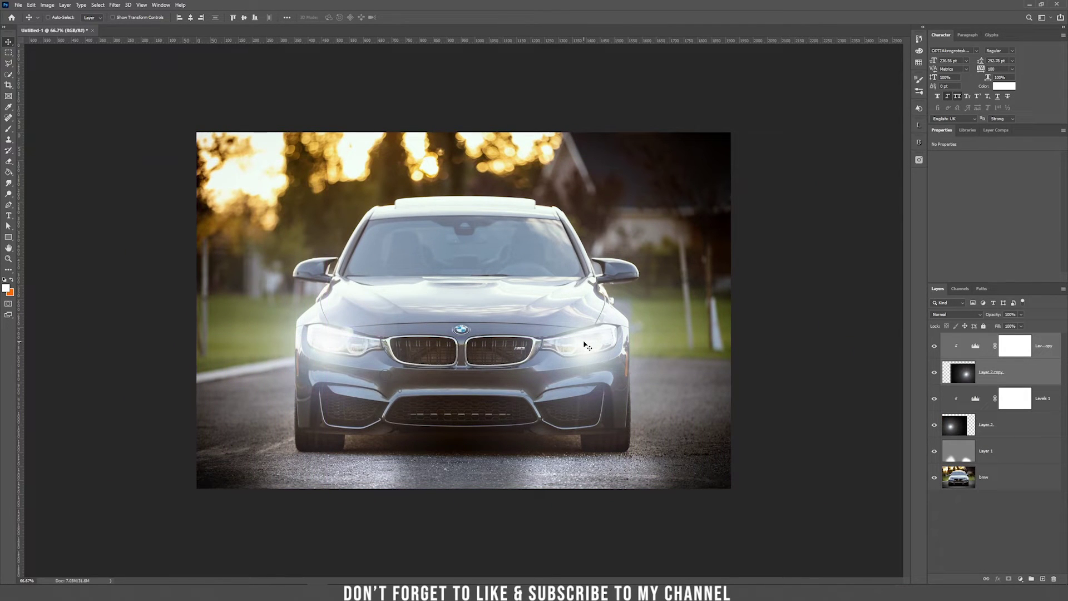
key(ctrl)
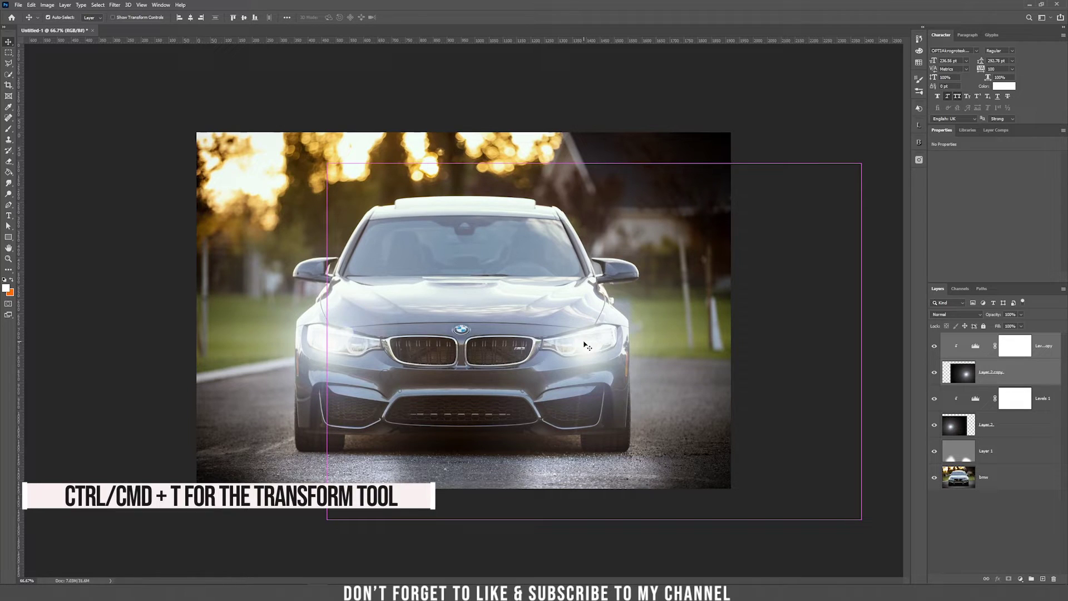
key(ctrl+t)
right_click(588, 341)
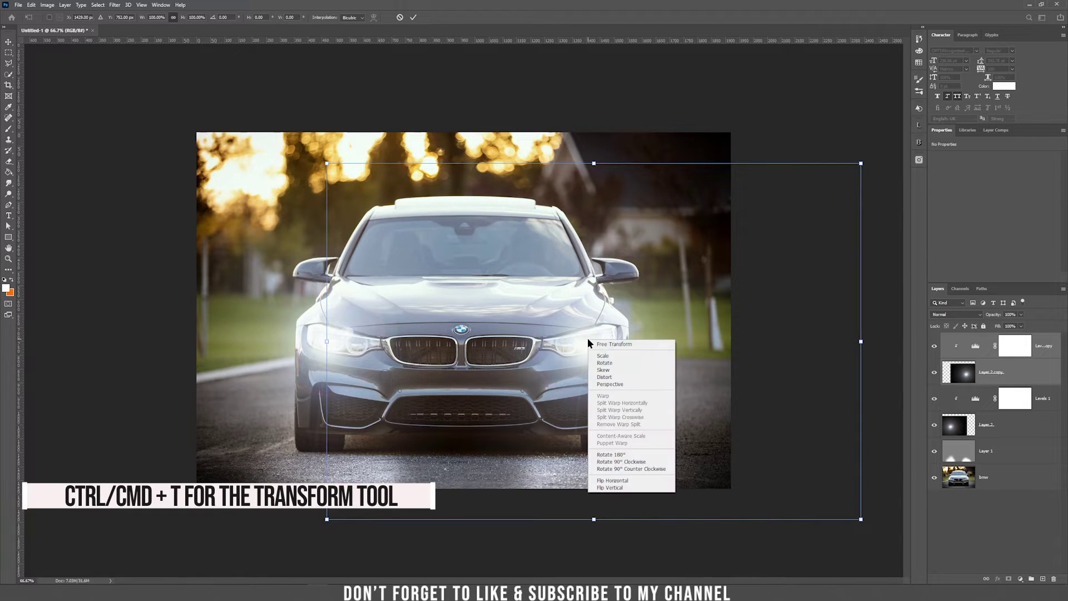
click(622, 482)
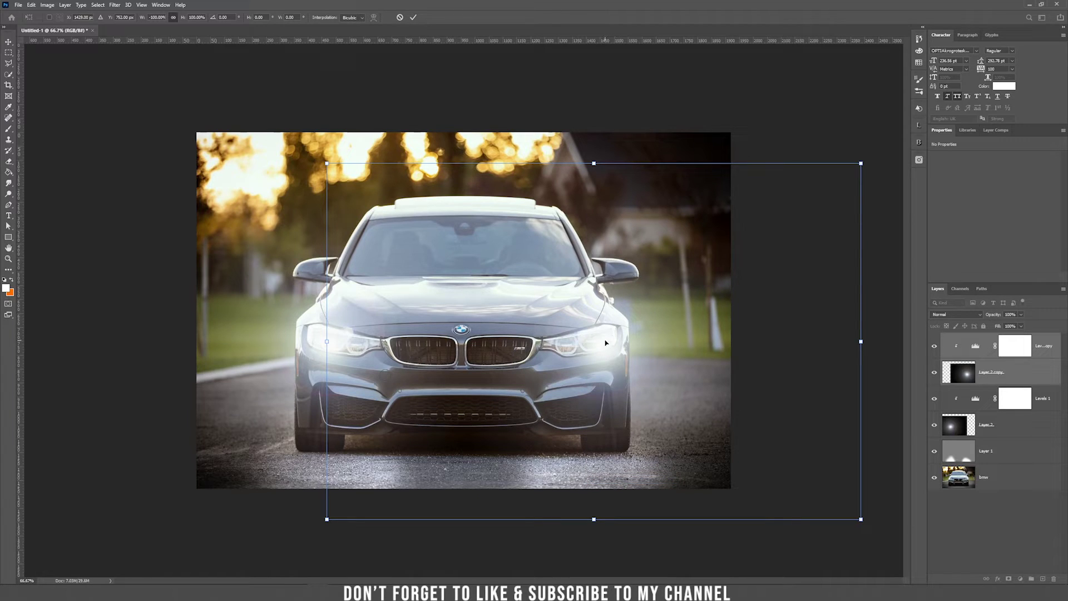
key(Return)
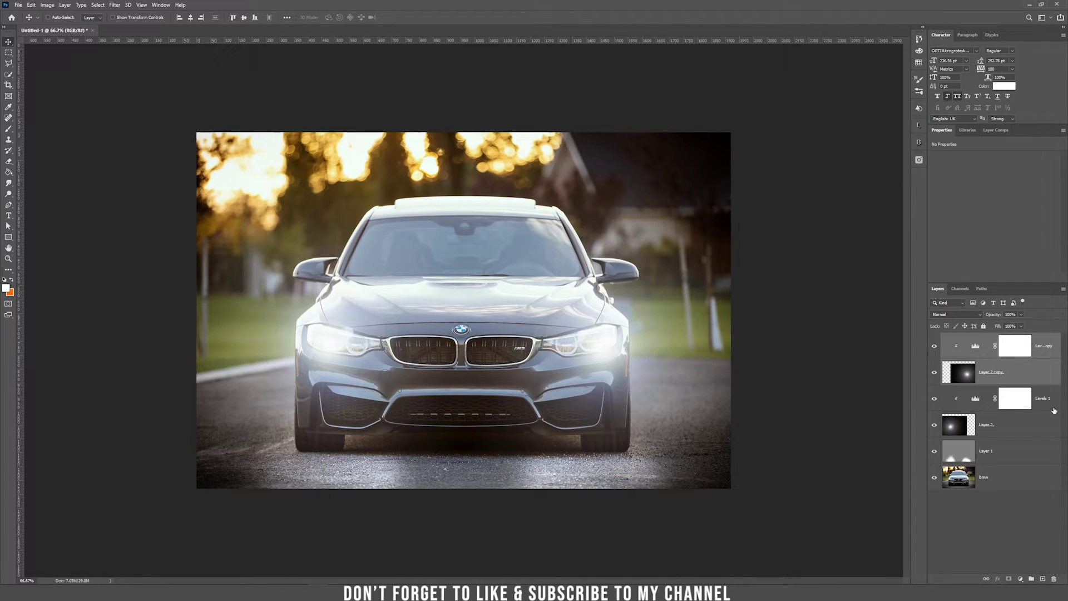
Nudge the original glow onto the left headlight and the copy onto the right.
click(1038, 427)
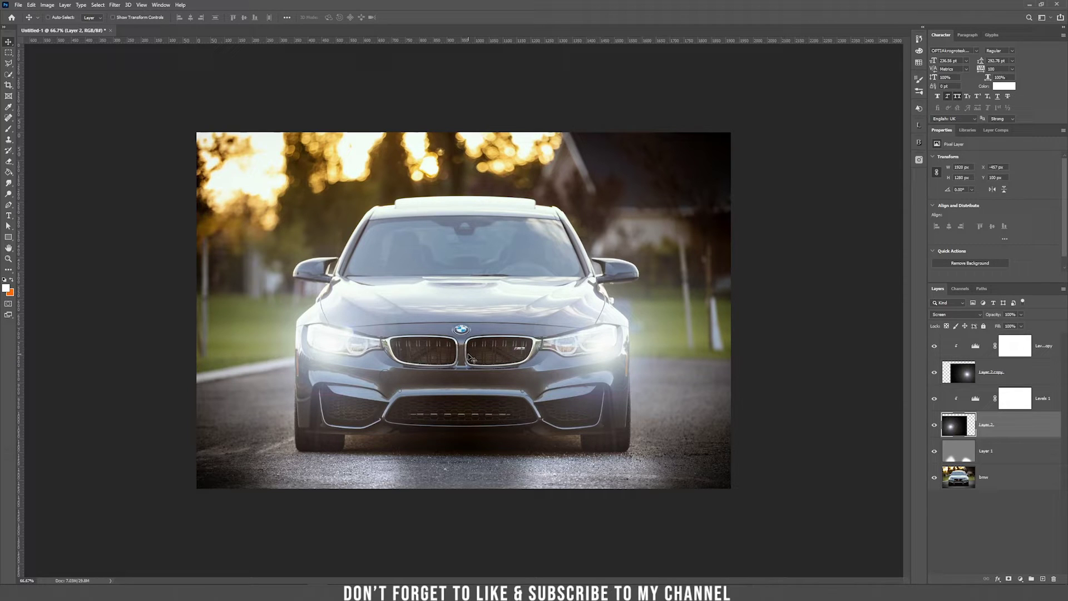
drag(471, 358, 467, 352)
drag(654, 376, 653, 374)
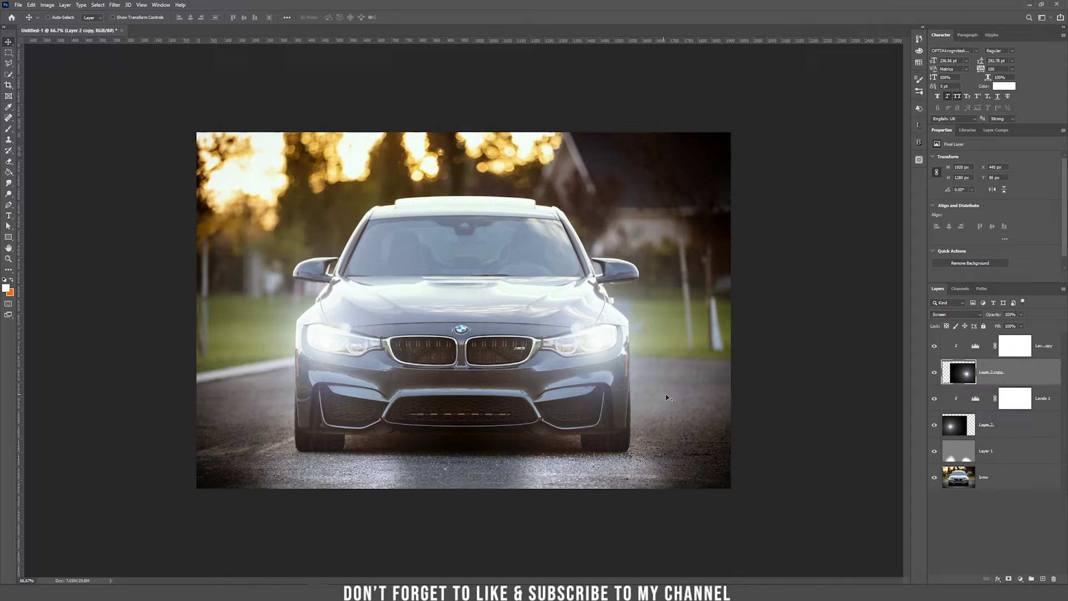
Above the copied Levels, start a new Color Dodge layer filled with neutral black.
click(1055, 346)
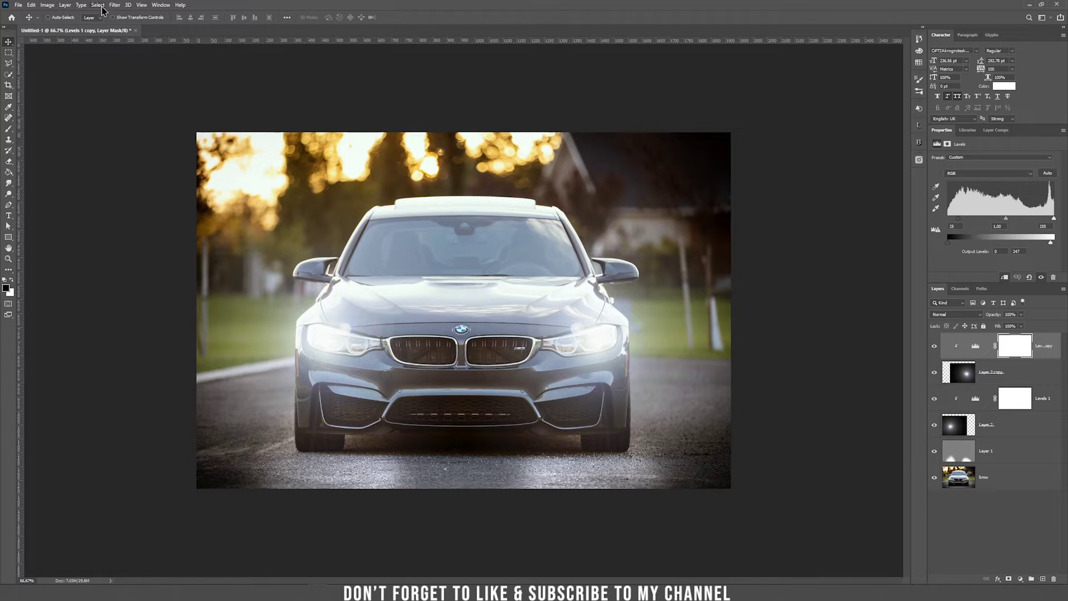
click(65, 5)
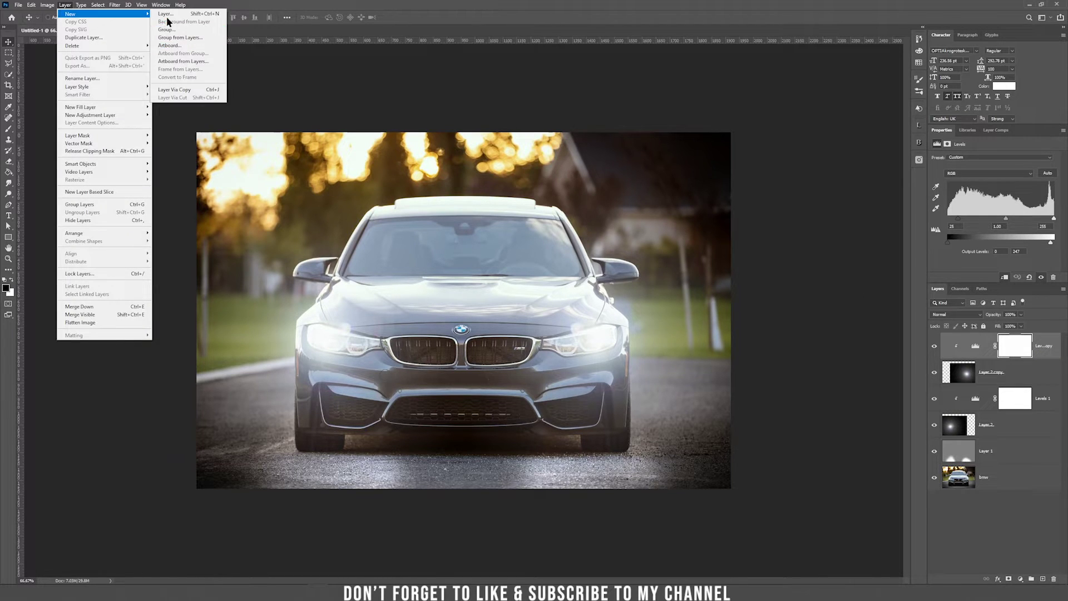
click(166, 16)
click(510, 217)
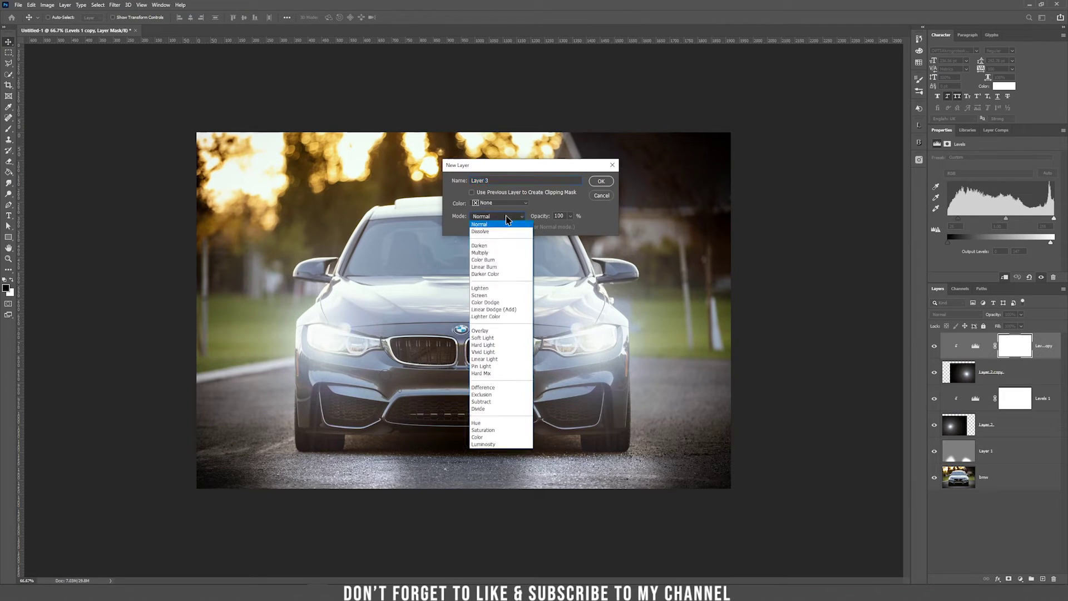
click(495, 303)
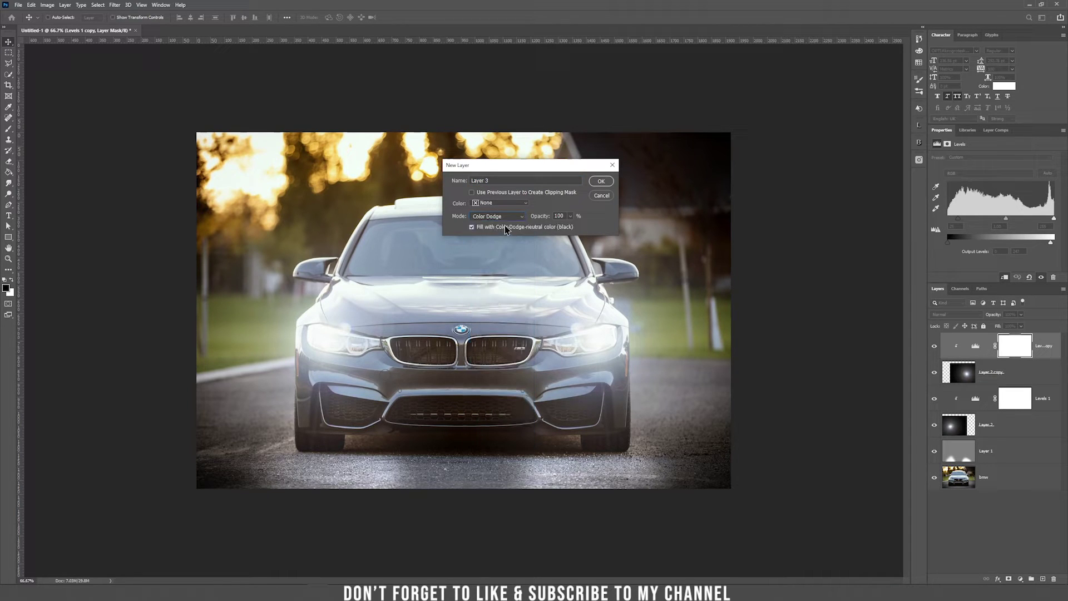
click(505, 228)
Create the black Color Dodge Layer 3 and set up an orange #ffa800 brush at 4% flow.
click(601, 181)
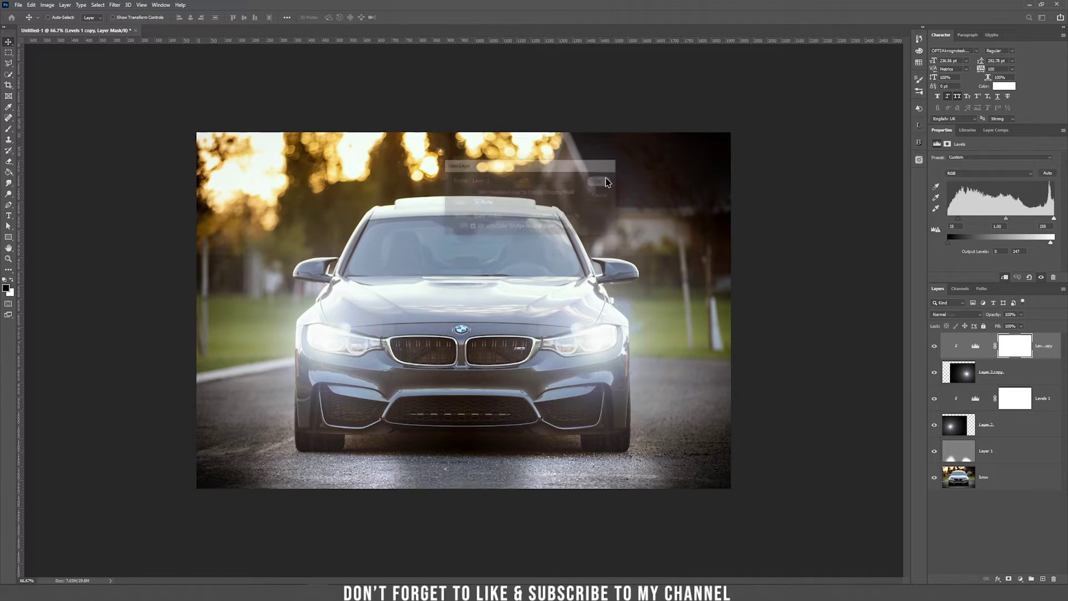
key(x)
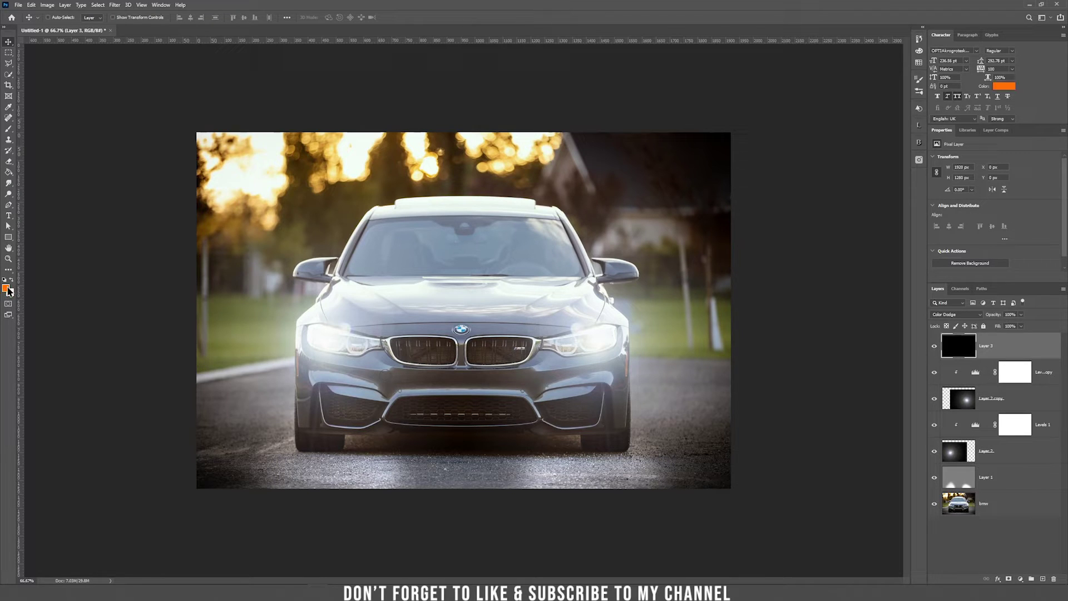
click(7, 288)
drag(245, 153, 245, 149)
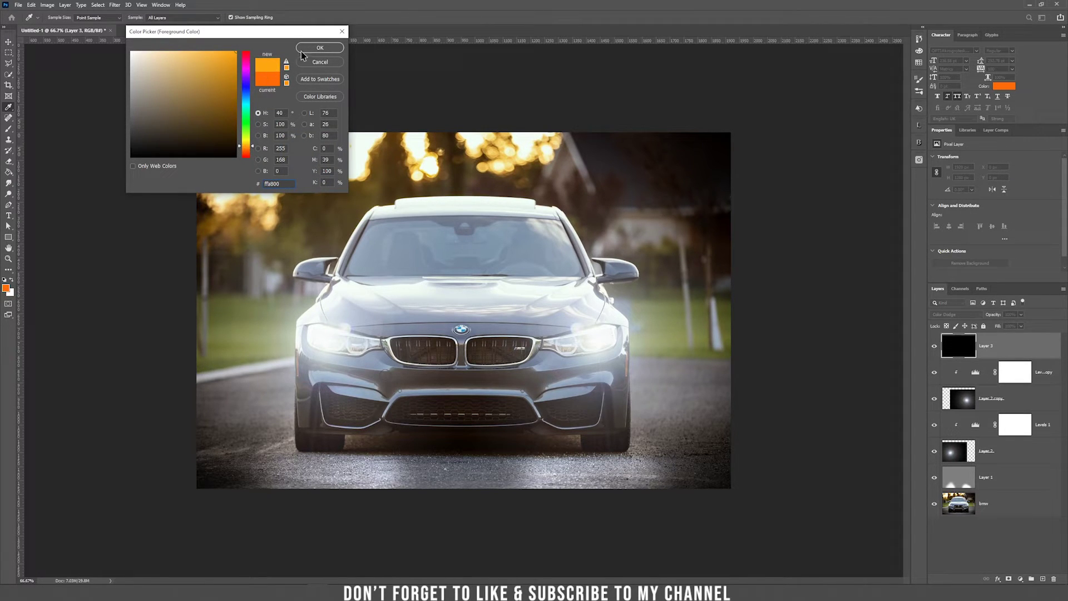
click(326, 49)
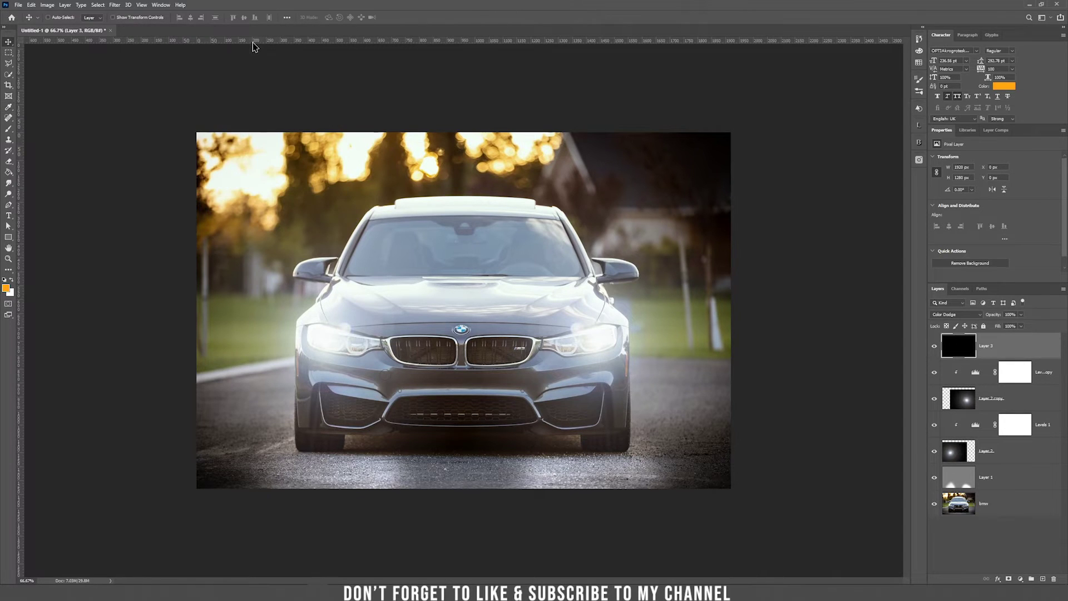
key(b)
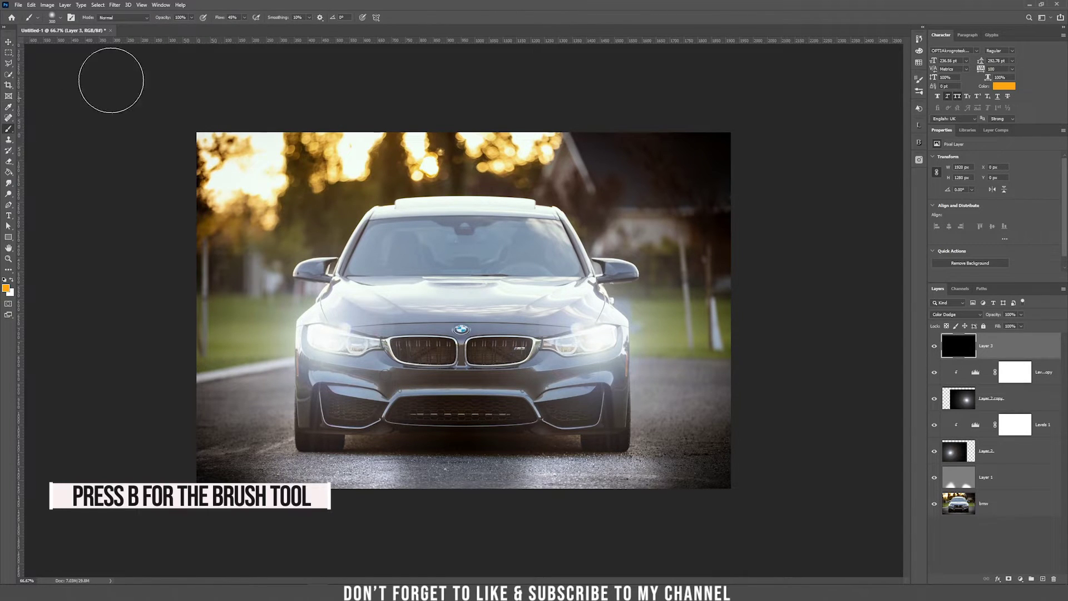
click(244, 17)
drag(247, 26, 227, 27)
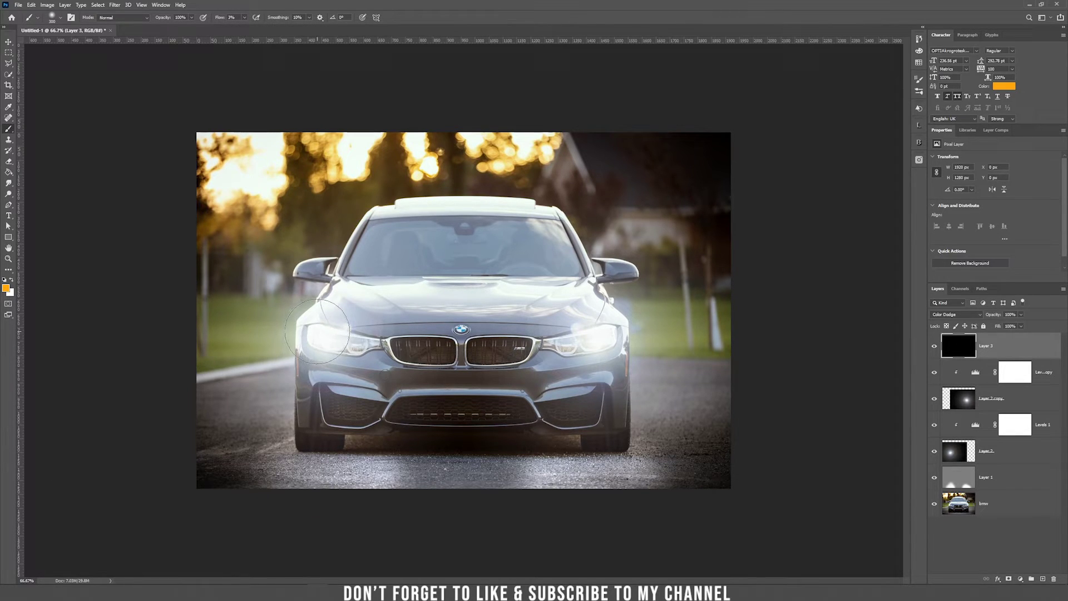
Paint soft orange light over the left and right headlights with an enlarged brush.
drag(317, 332, 334, 342)
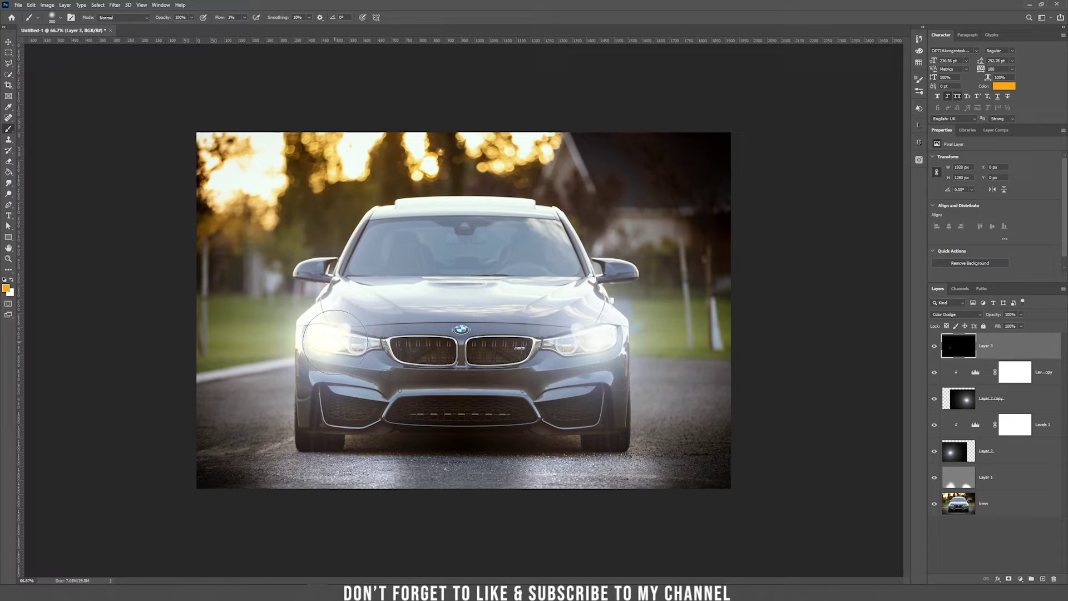
key(bracketright)
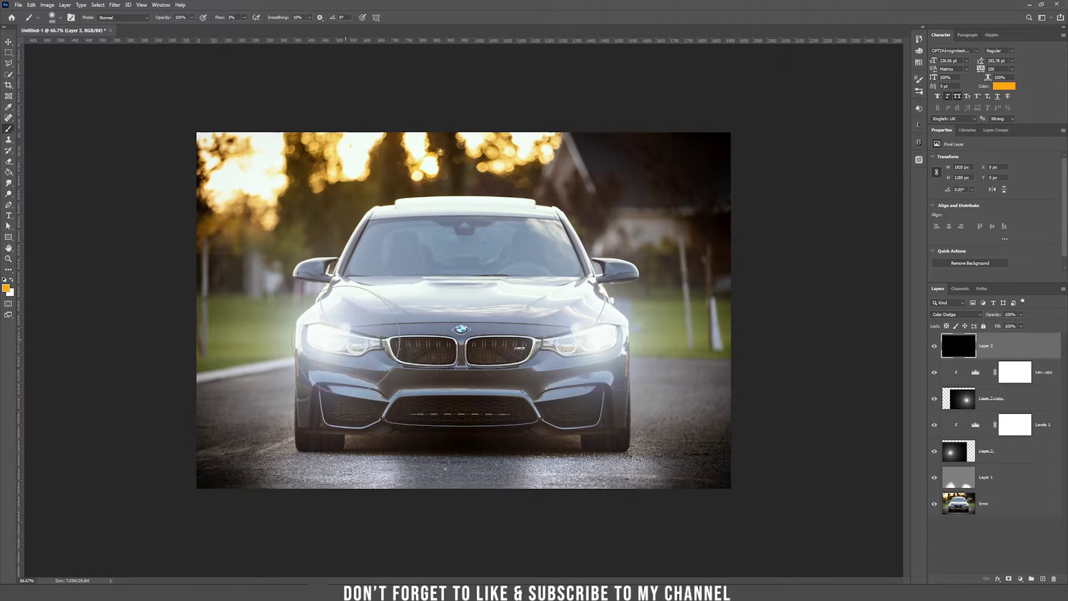
key(bracketright)
key(bracketright)
key(bracketright)
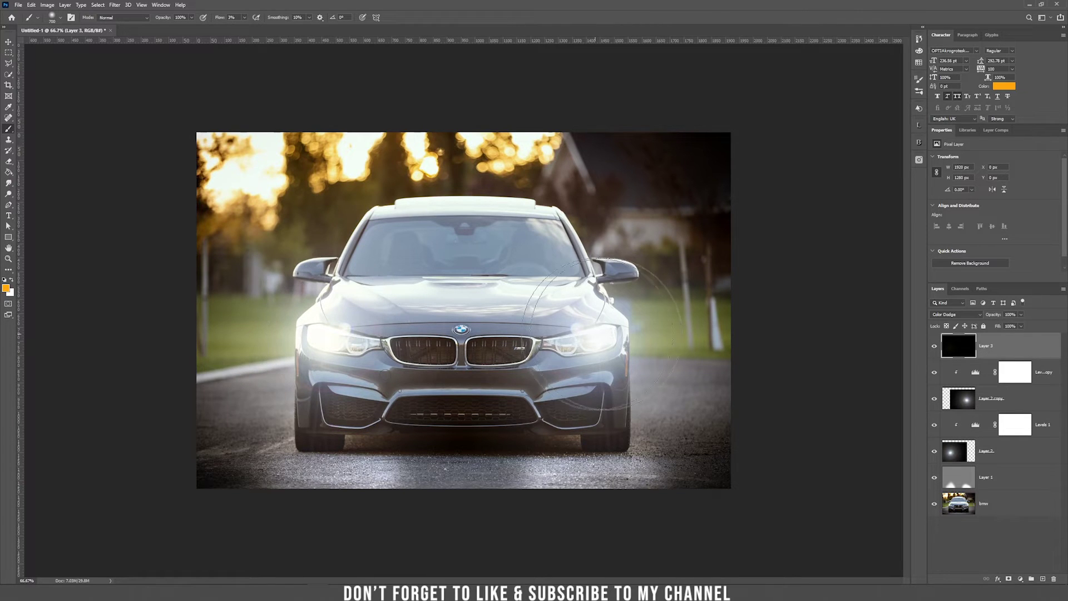
drag(601, 334, 589, 339)
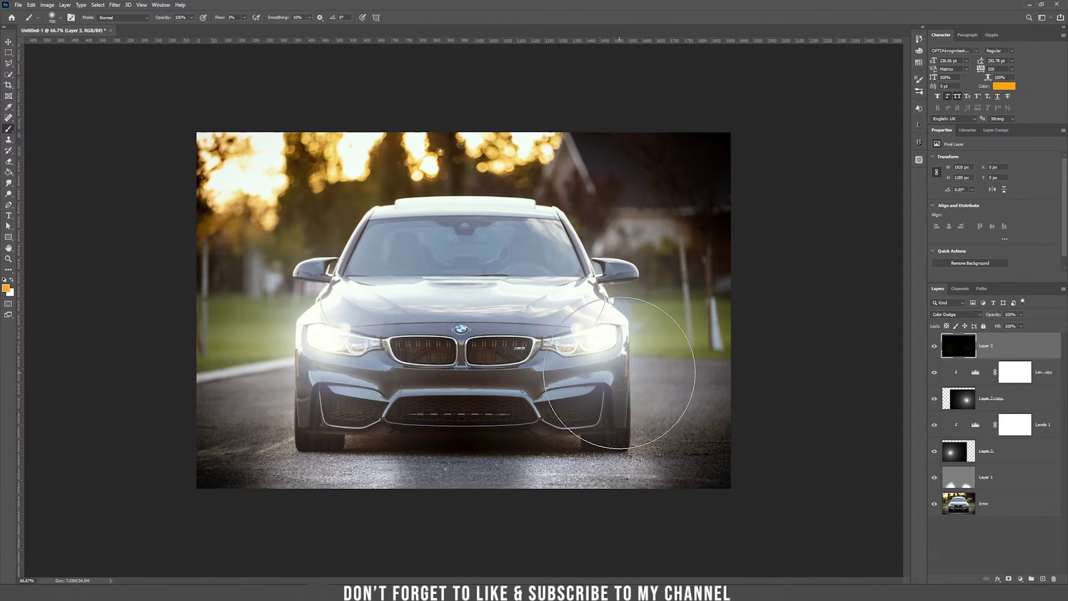
key(v)
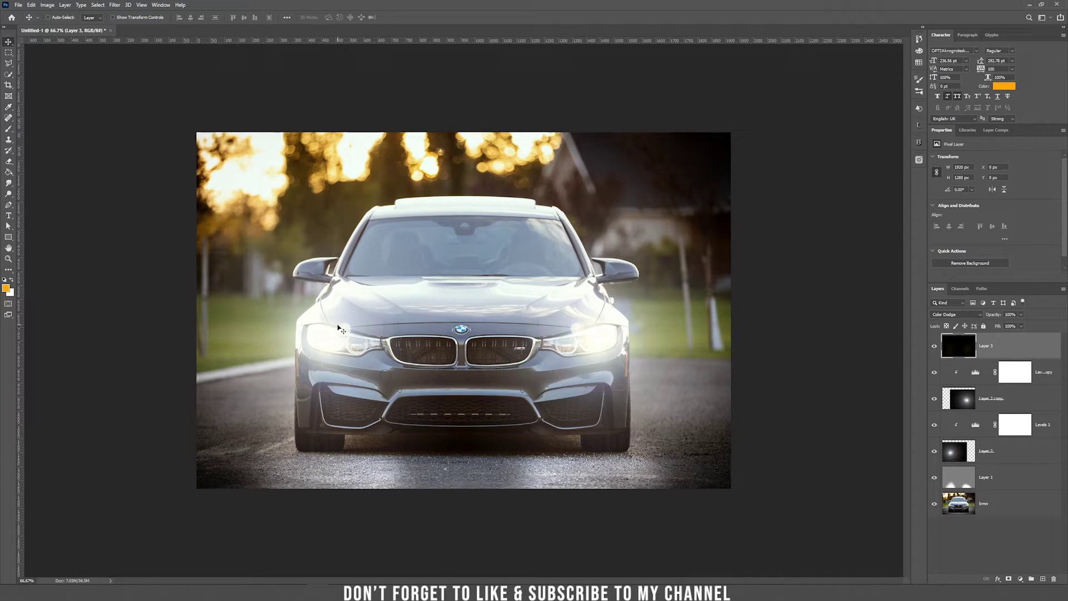
On a new Layer 4, lasso a wedge from the left headlight to the bottom-left edge.
click(1043, 580)
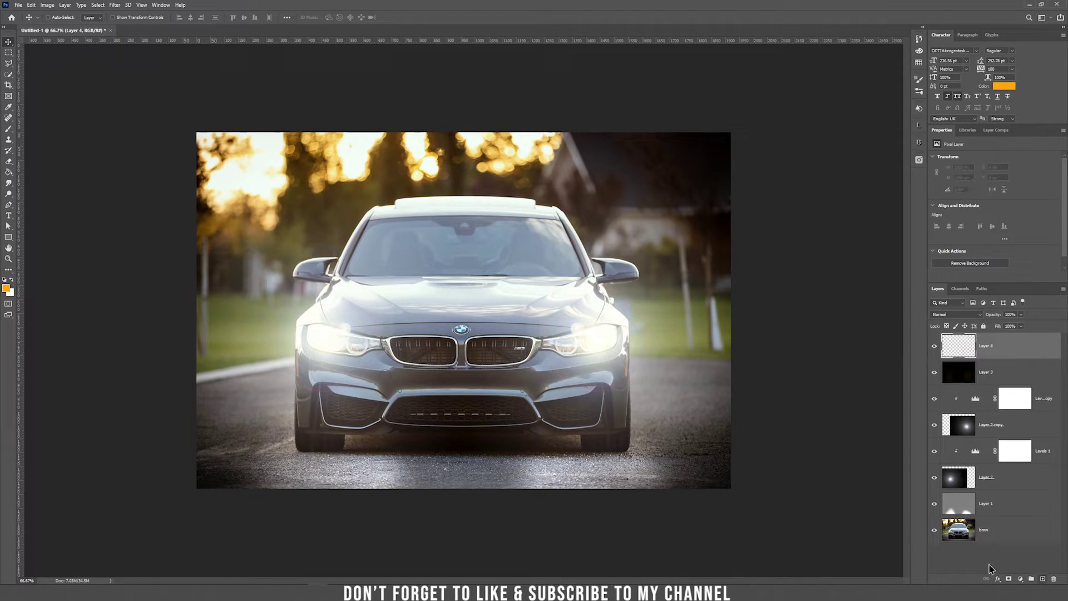
click(11, 65)
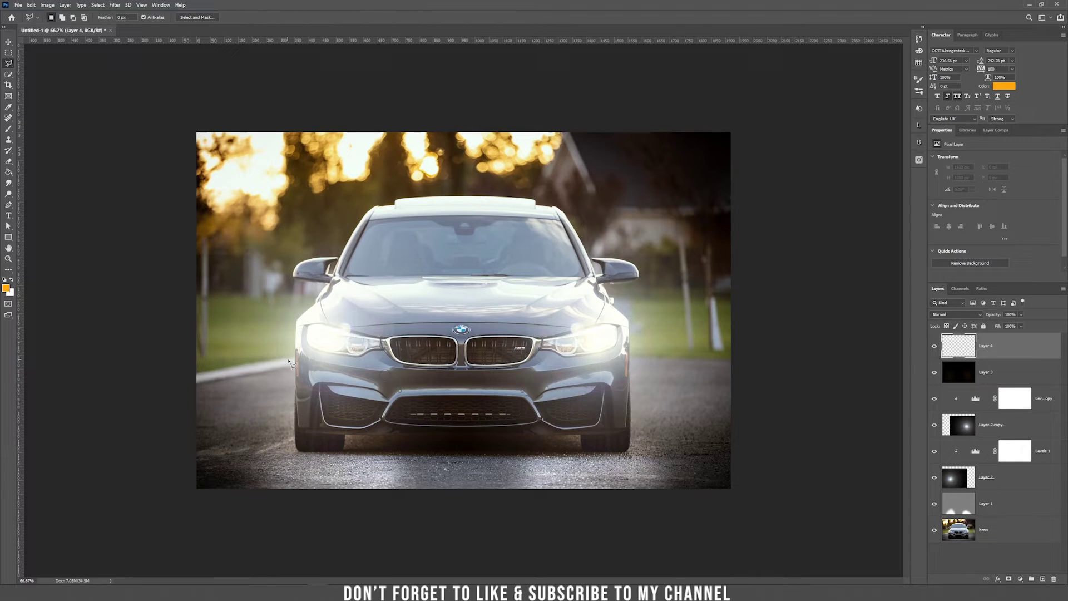
click(313, 325)
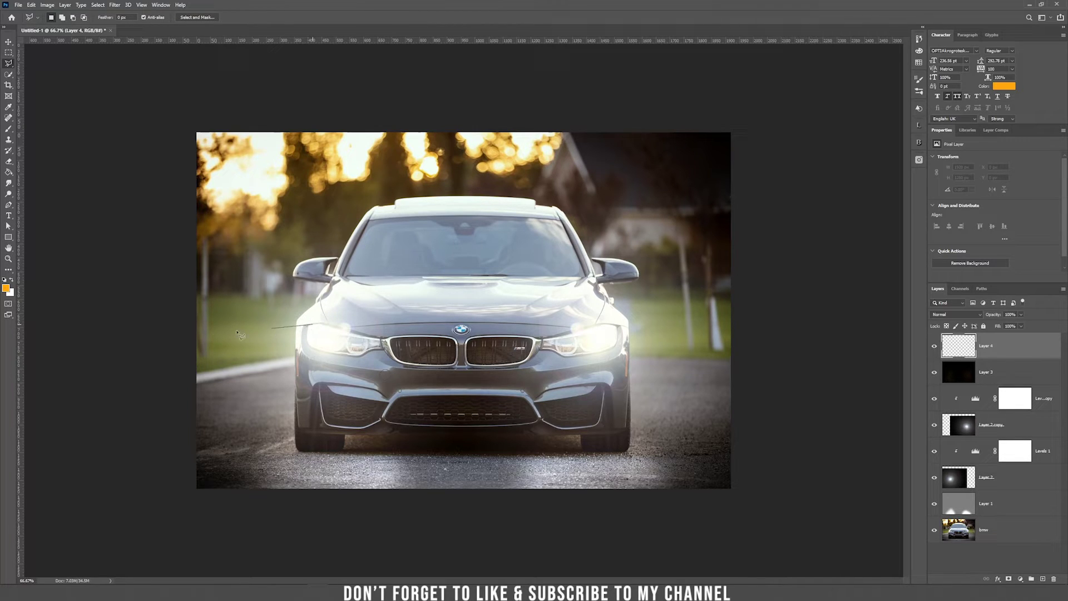
click(135, 377)
click(181, 548)
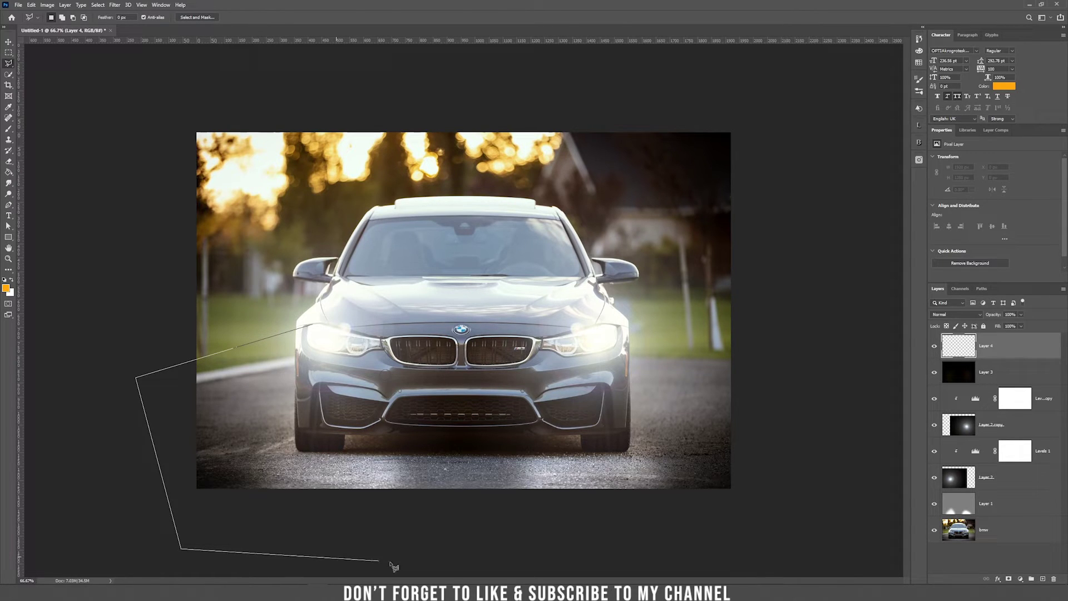
double_click(440, 565)
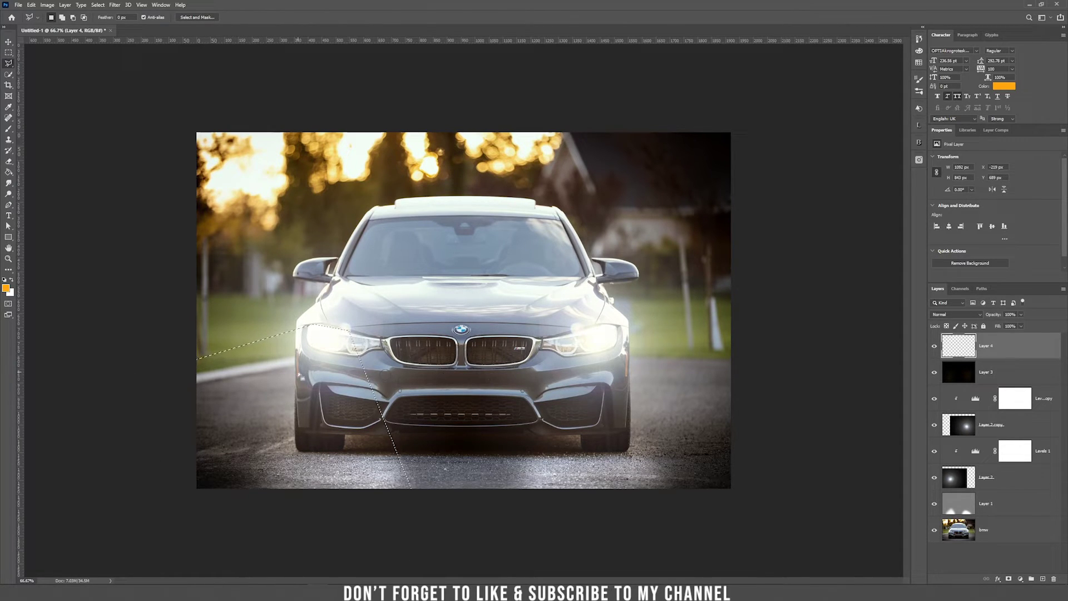
Fill the wedge selection with white using the Paint Bucket.
click(11, 280)
click(8, 172)
click(287, 361)
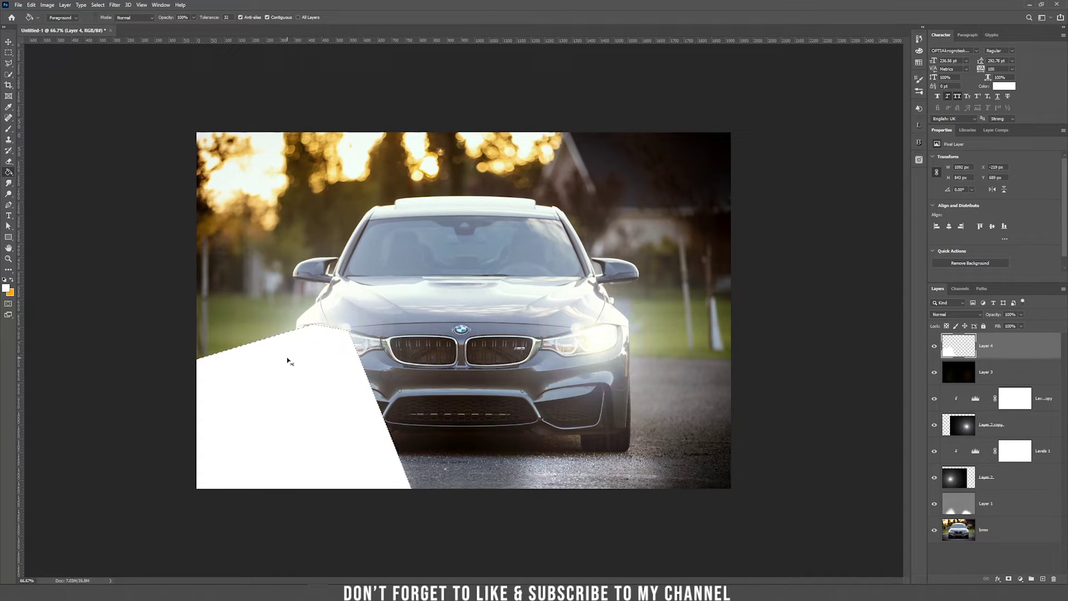
Convert Layer 4 into a smart object.
key(v)
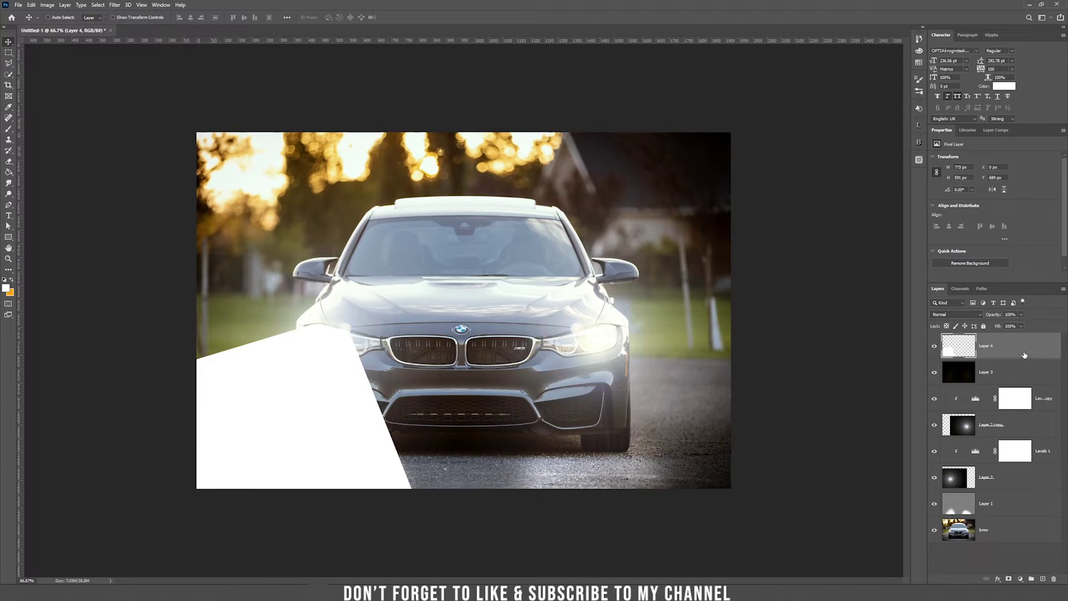
right_click(1023, 355)
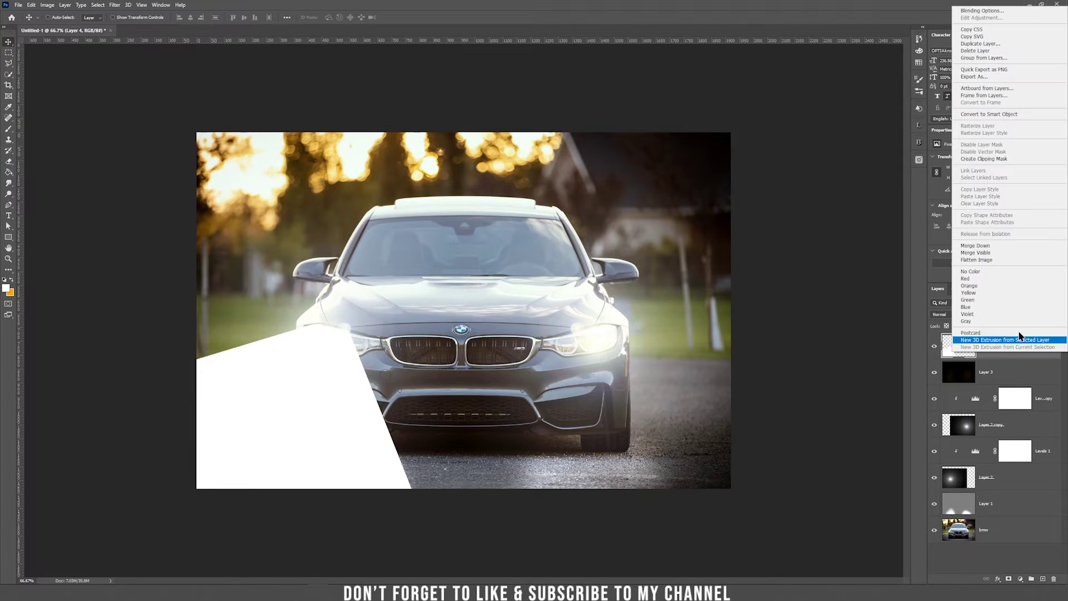
click(994, 115)
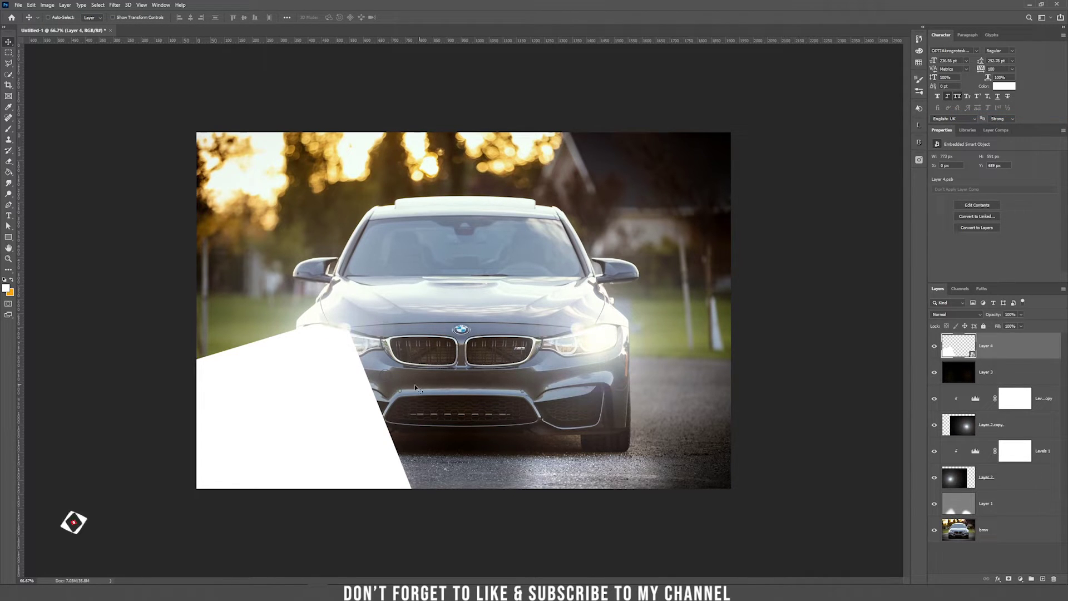
Apply a Field Blur of about 160 px with pins at the headlight and the beam.
click(114, 5)
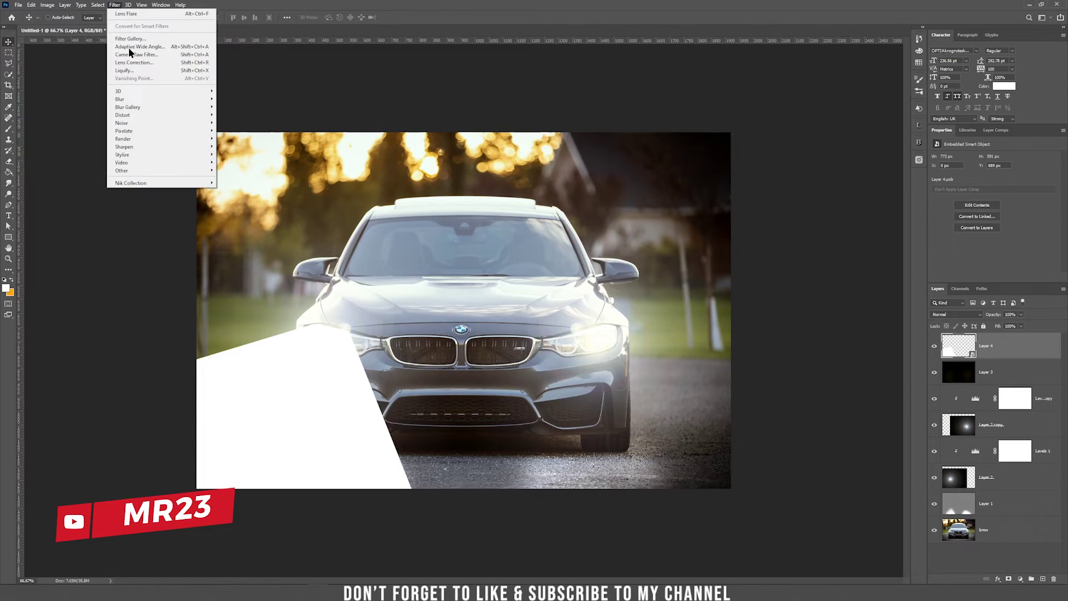
mouse_move(139, 108)
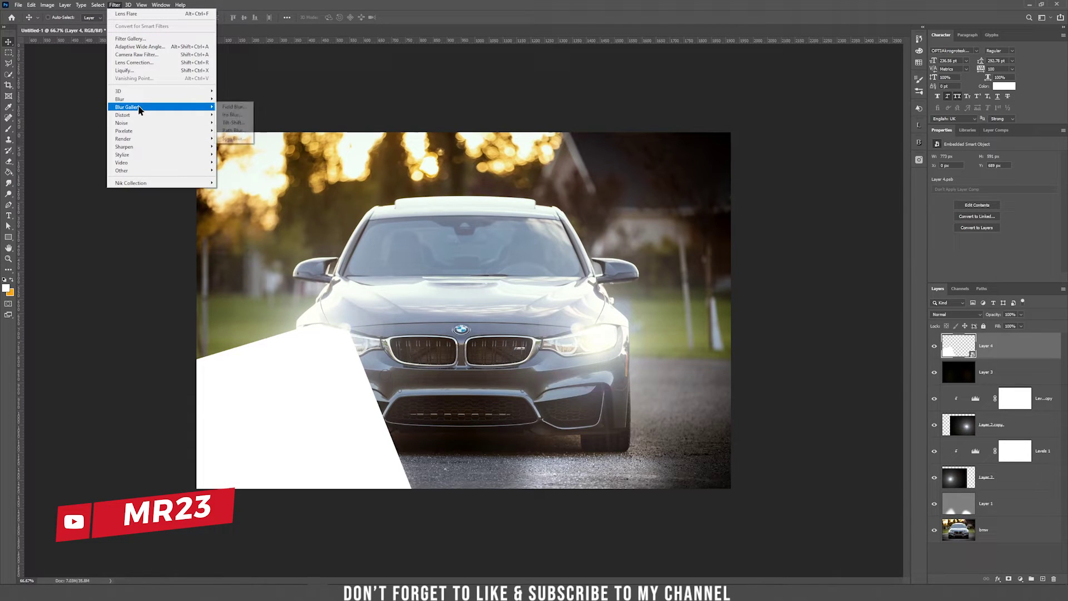
click(236, 109)
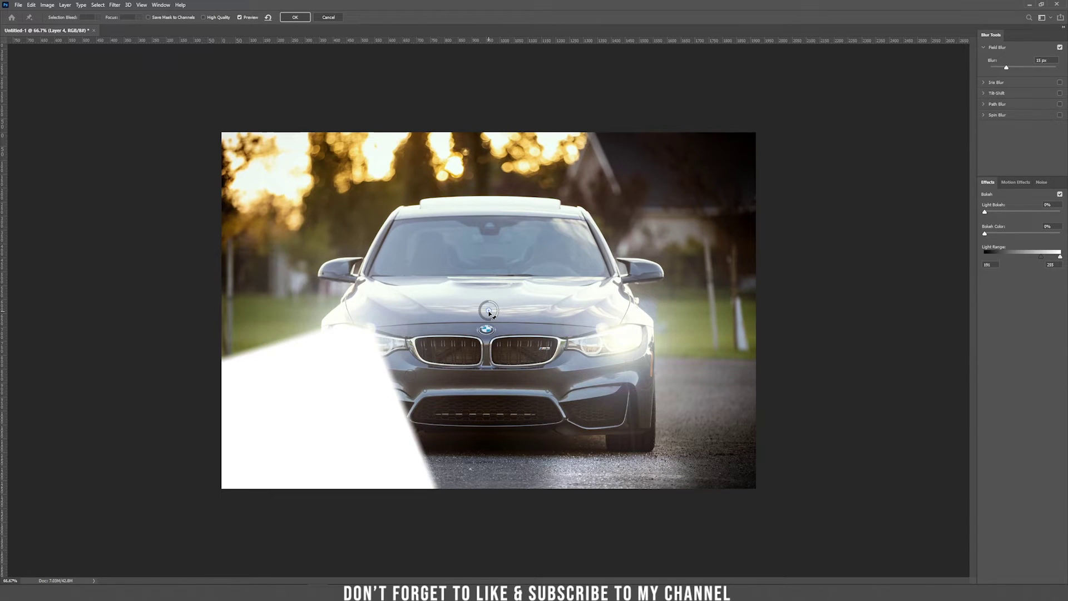
mouse_move(490, 313)
mouse_down()
mouse_move(485, 324)
mouse_move(478, 310)
mouse_move(488, 305)
mouse_up()
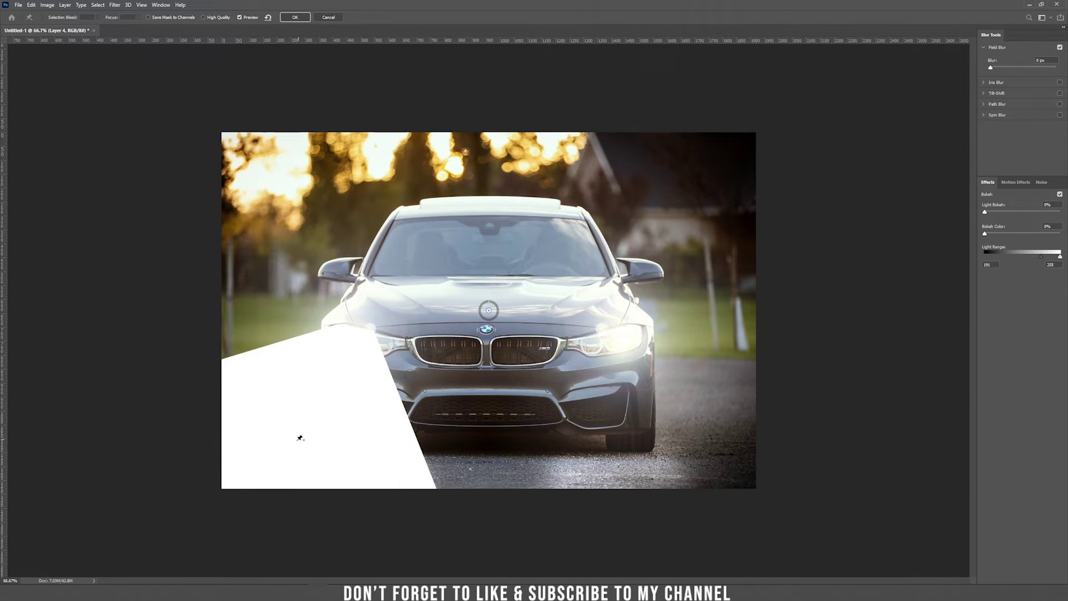
click(355, 329)
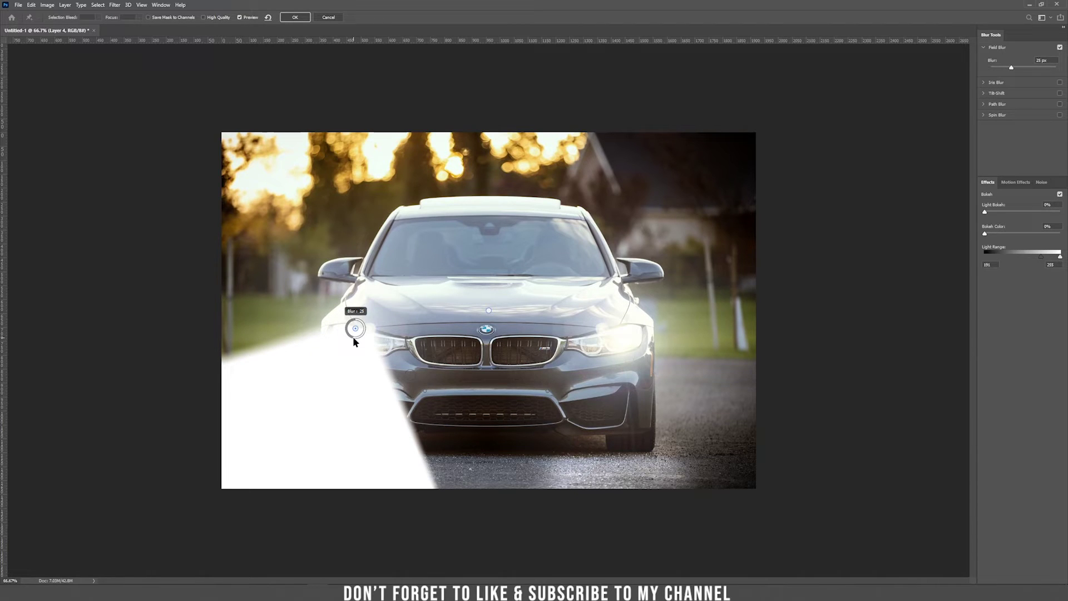
click(285, 467)
drag(292, 473, 277, 450)
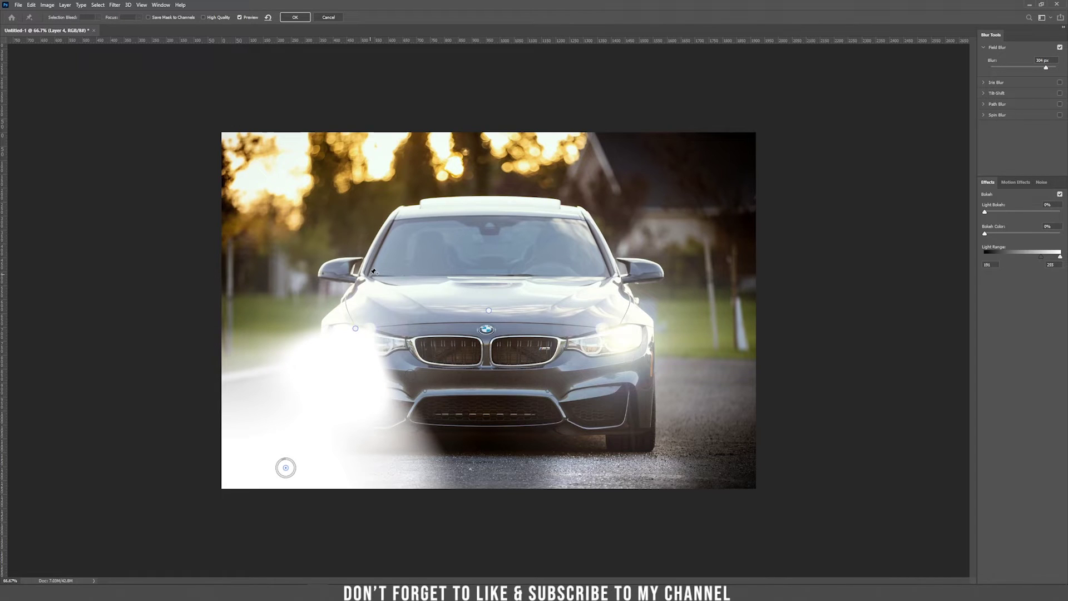
click(295, 17)
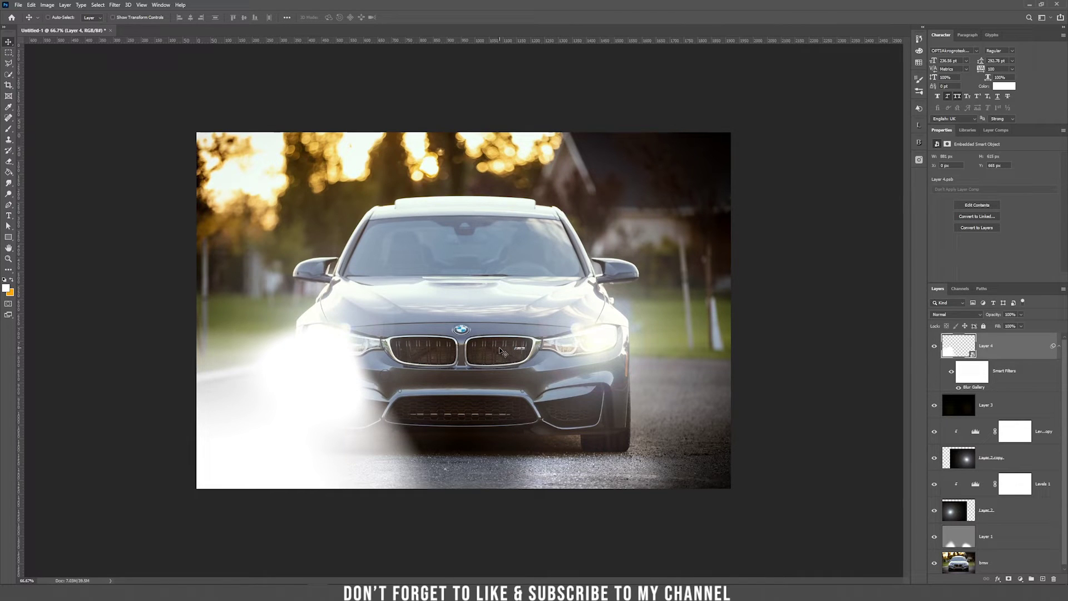
Set Layer 4 to Soft Light and duplicate the light ray to the right.
click(950, 315)
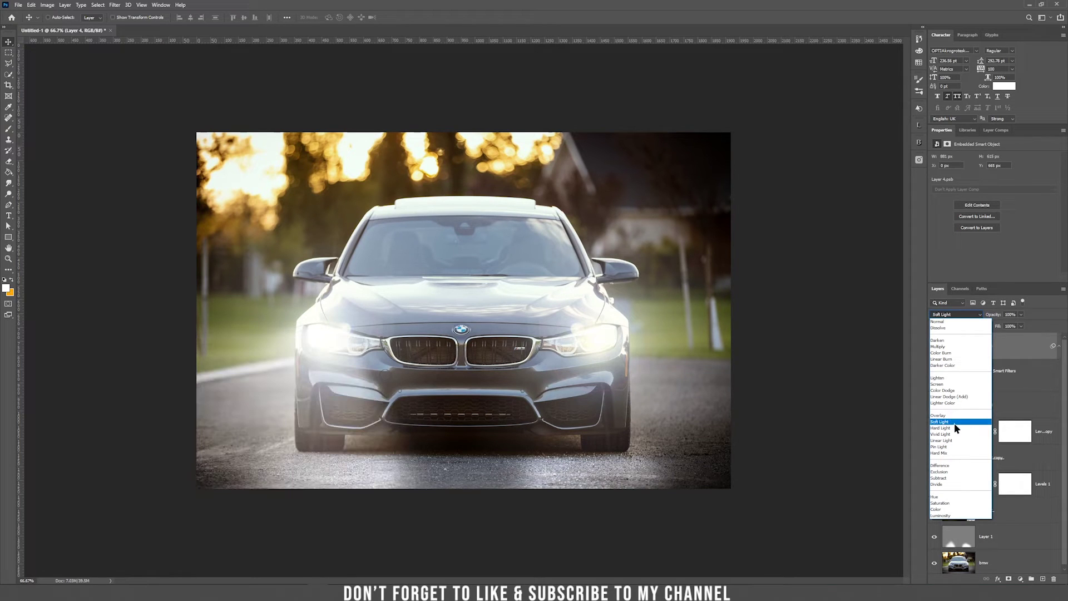
click(953, 422)
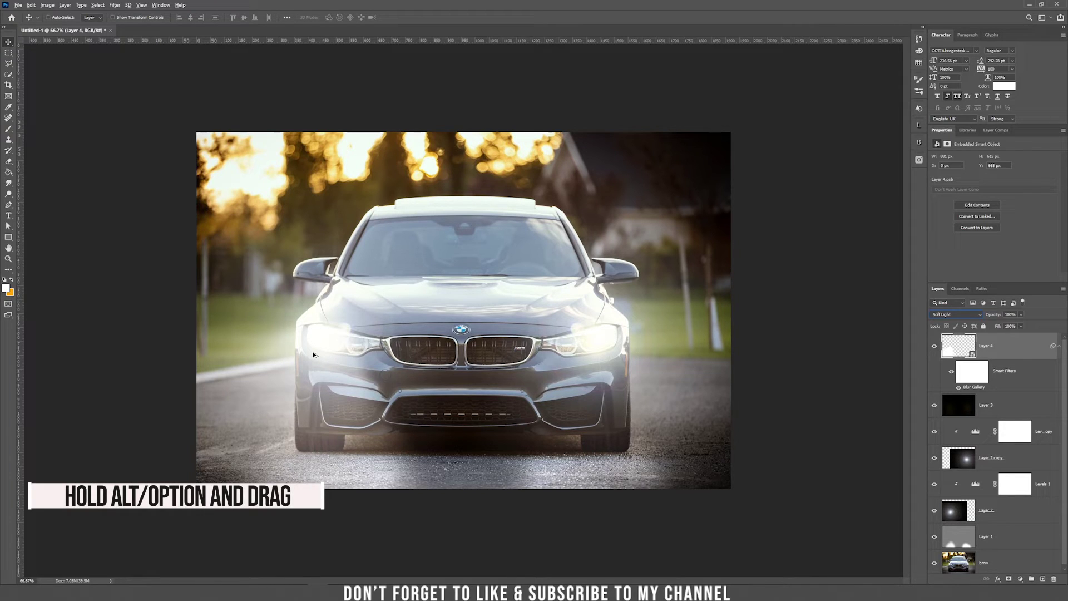
drag(313, 354, 580, 362)
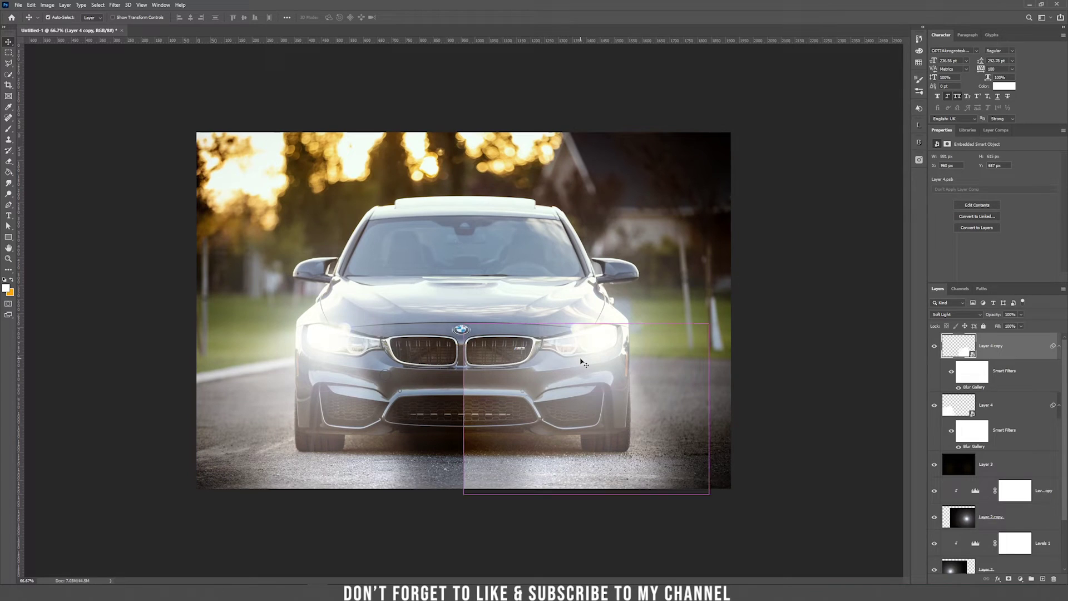
Flip the copied ray horizontally, shift it toward the right headlight, then delete it.
key(ctrl+t)
right_click(582, 362)
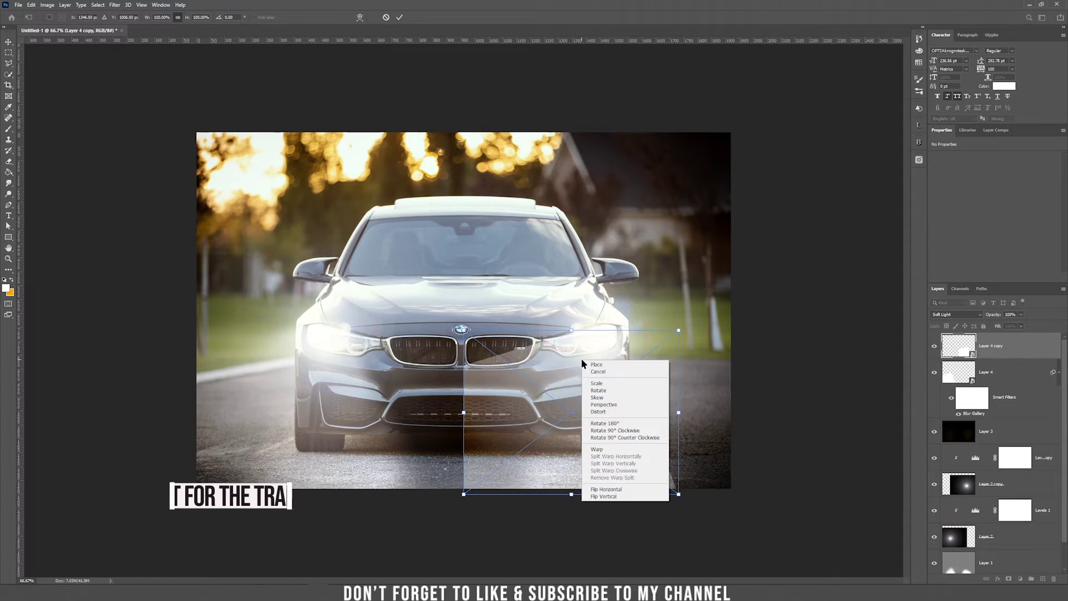
click(603, 489)
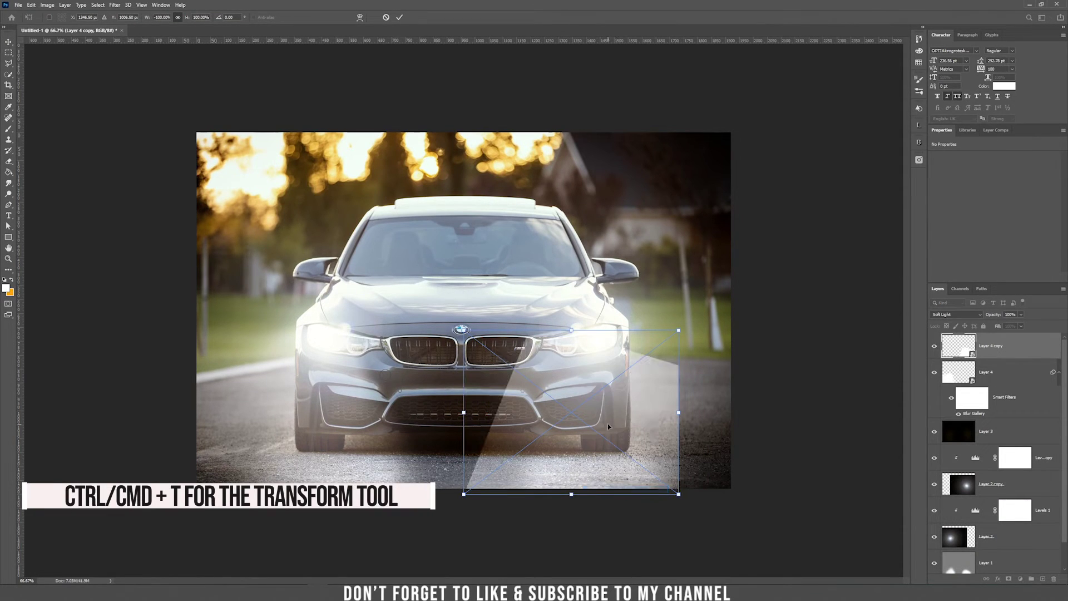
key(Return)
drag(591, 389, 648, 388)
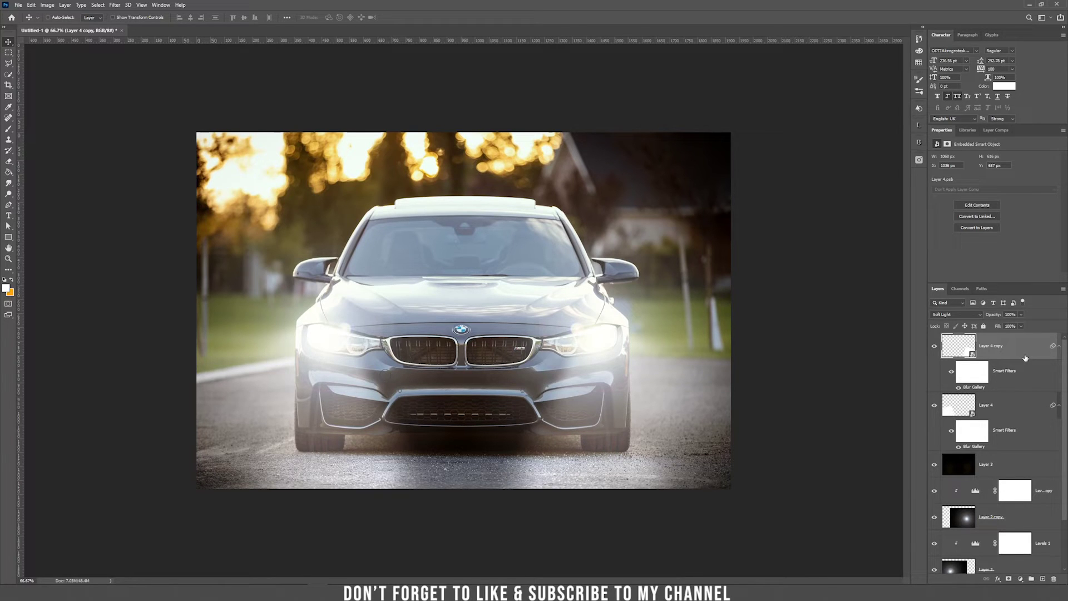
key(Delete)
Remove the extra ray duplicate, group Layer 1 through Layer 4 into Group 1, and toggle it to compare.
key(ctrl+z)
key(Delete)
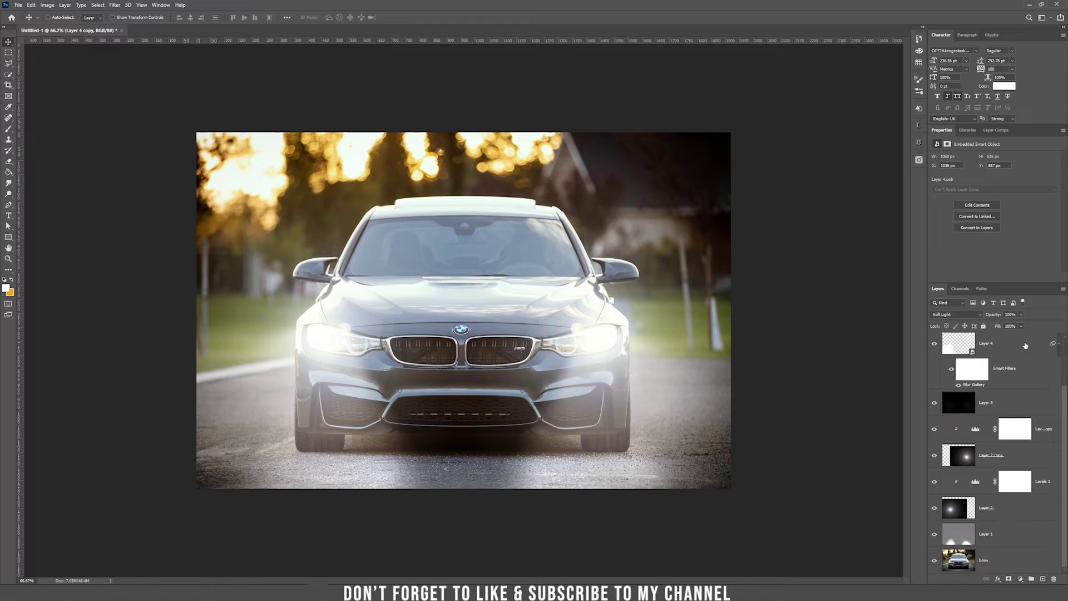
shift+click(1015, 539)
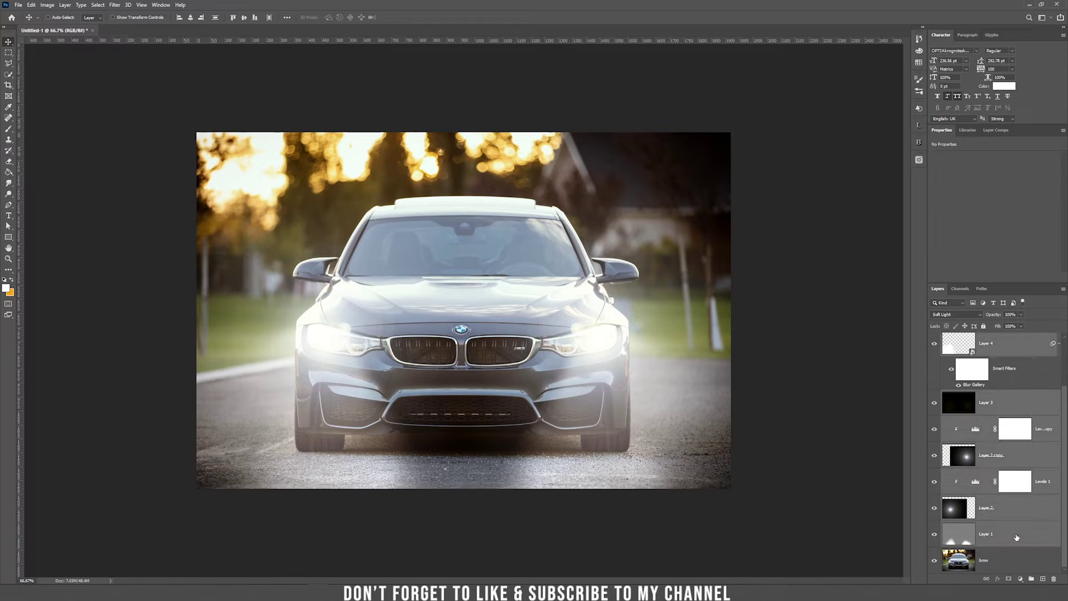
click(1030, 580)
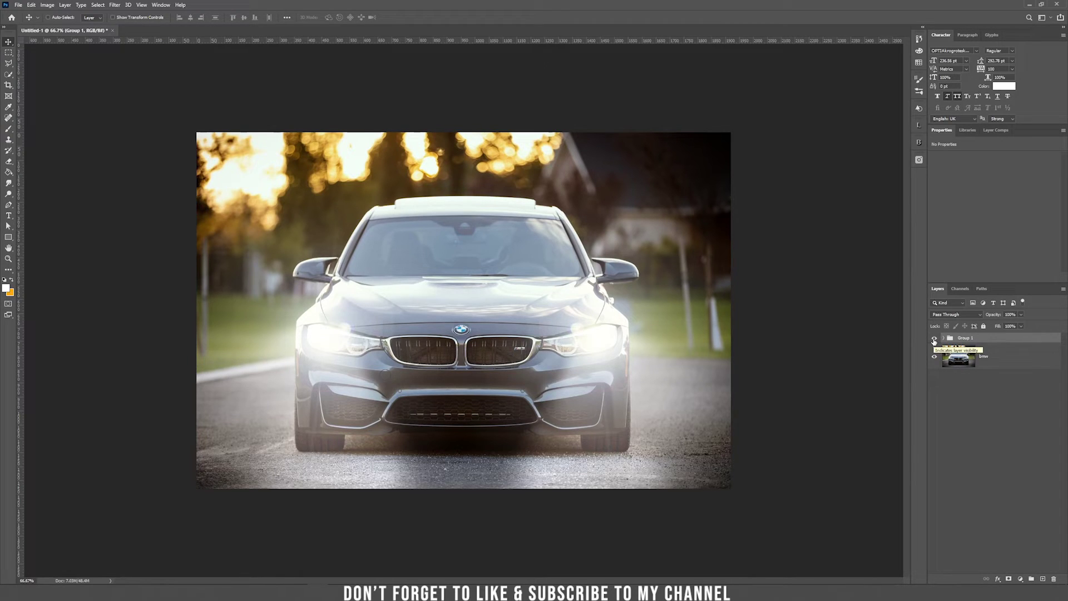
click(933, 339)
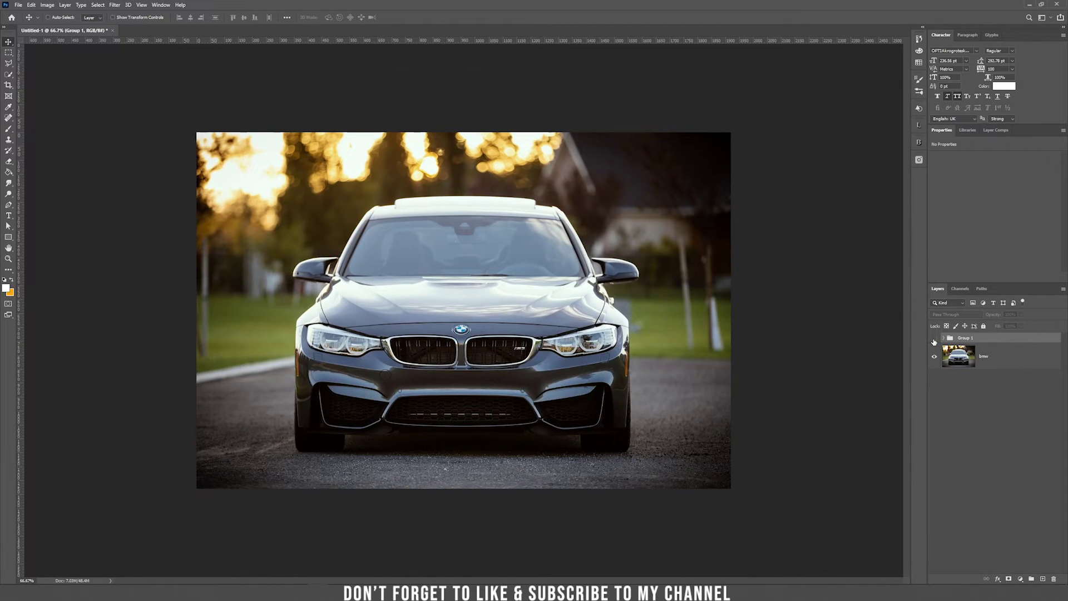
click(933, 339)
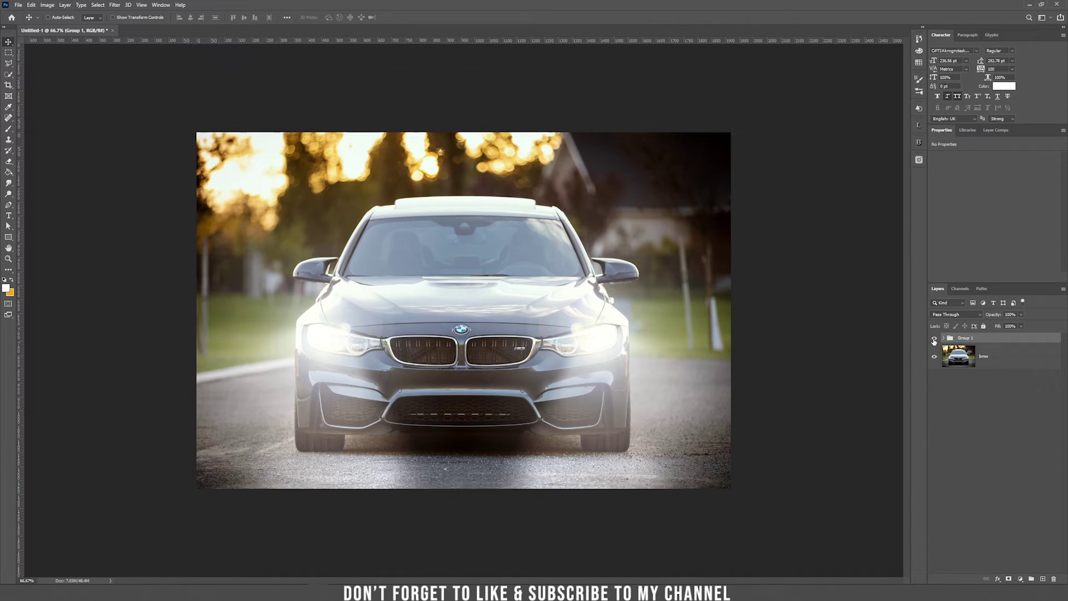
Inside Group 1, lower Layer 4 copy's opacity to 30%.
click(944, 337)
click(1021, 367)
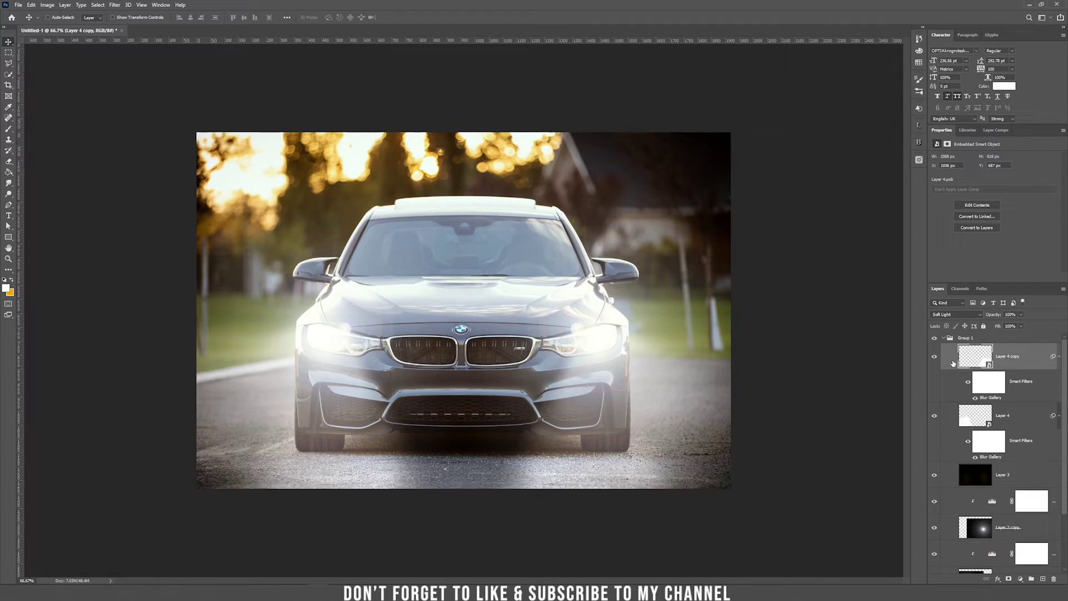
click(1020, 315)
drag(1019, 323, 998, 329)
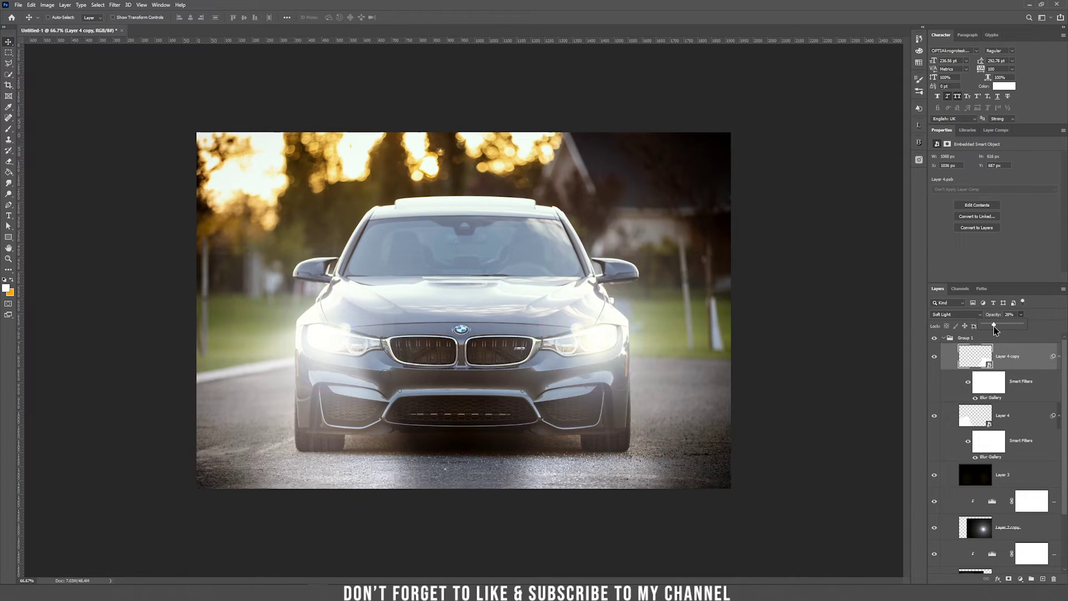
drag(995, 331, 994, 328)
key(alt+bracketleft)
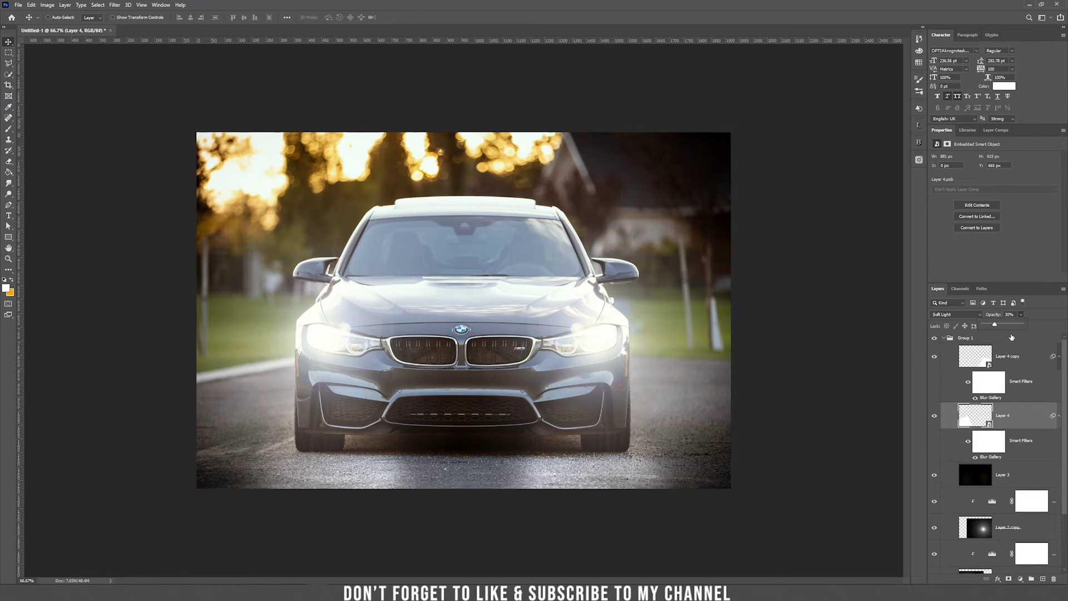
click(1031, 361)
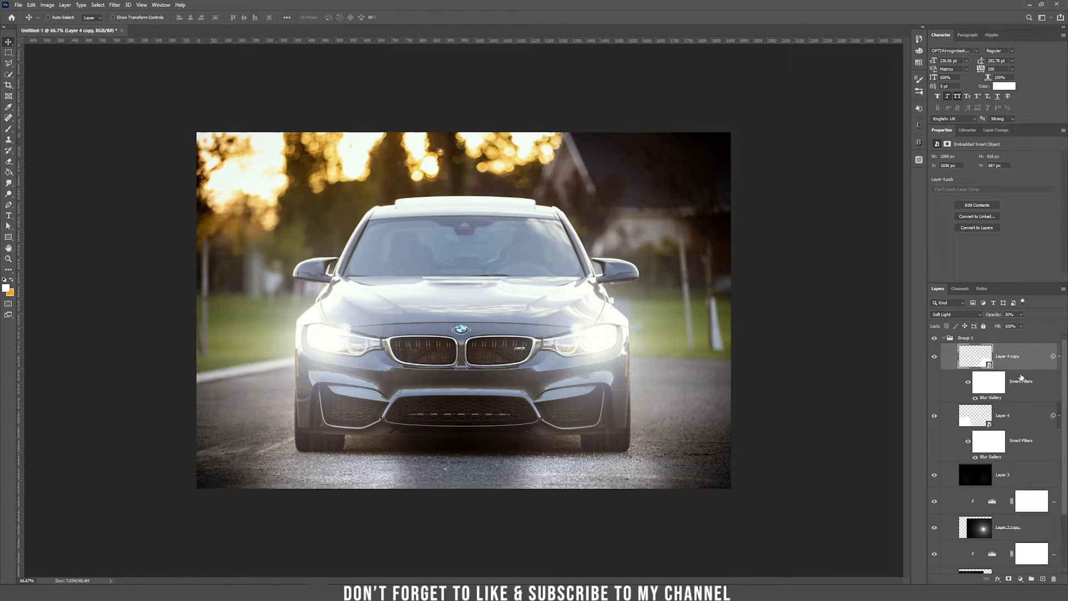
Create Layer 5 in Screen mode, filled with Screen-neutral black.
click(65, 5)
mouse_move(73, 15)
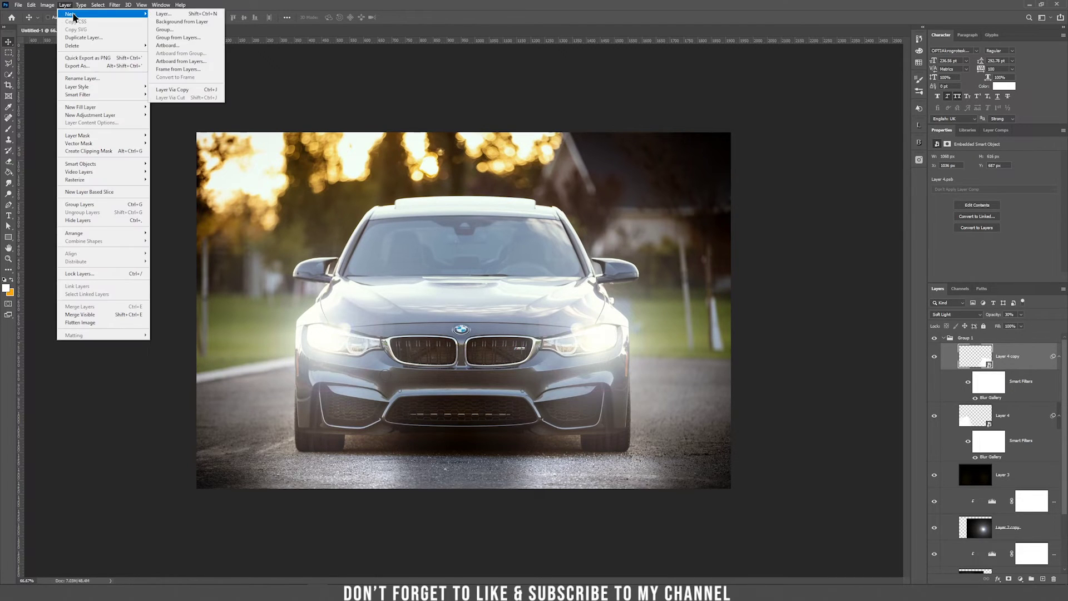
click(163, 13)
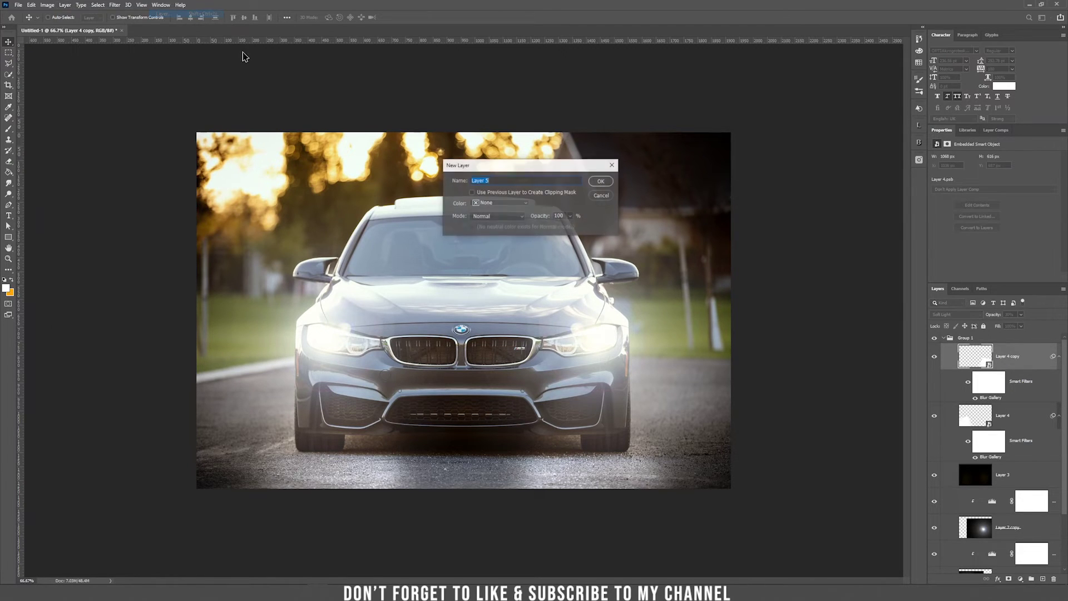
click(502, 217)
click(500, 293)
click(502, 225)
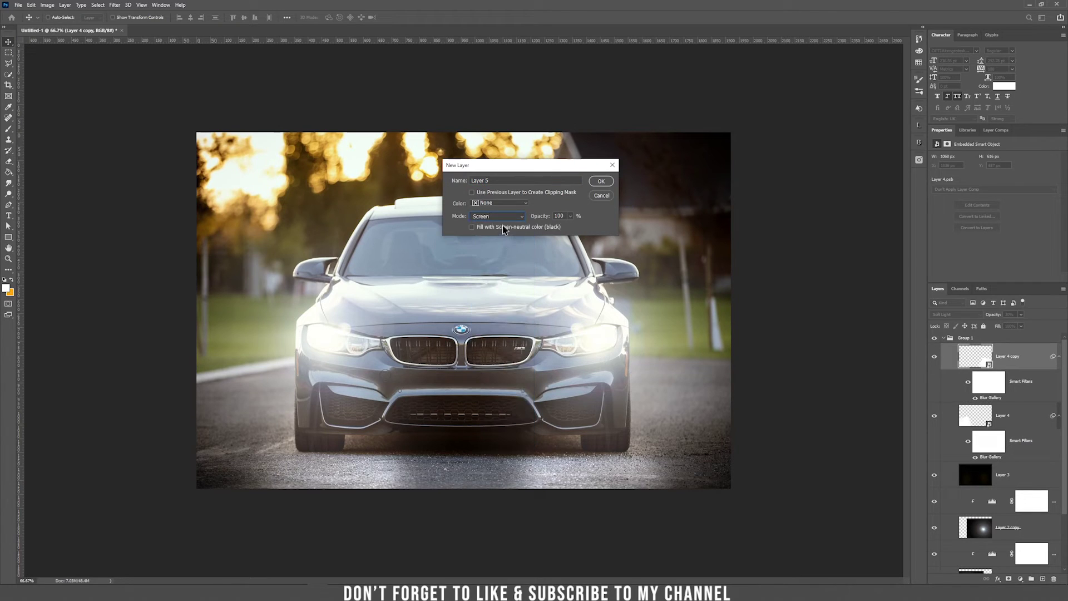
click(598, 181)
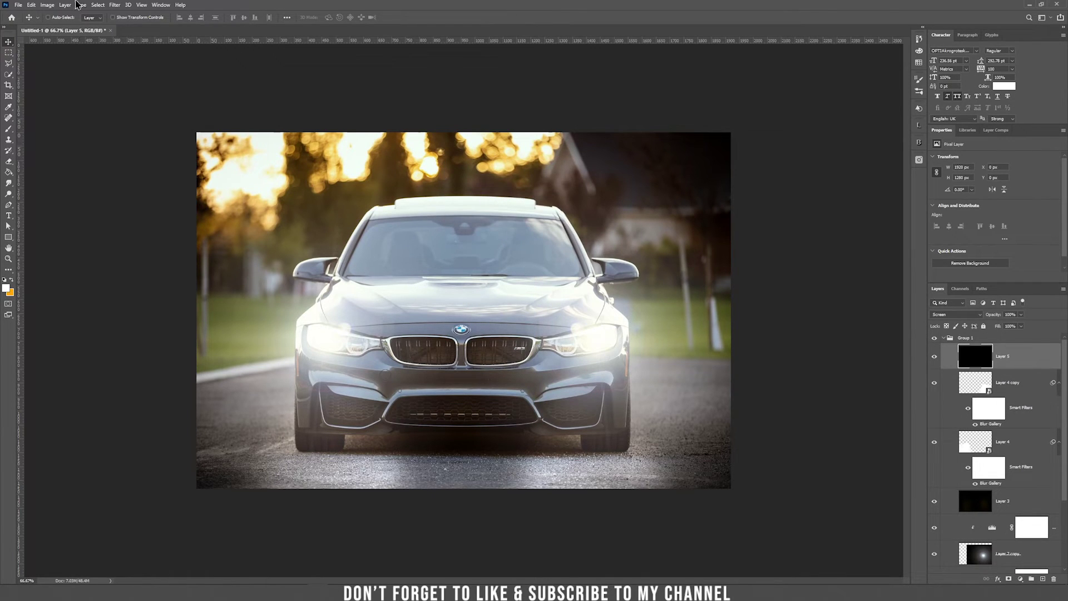
Render a Movie Prime lens flare on Layer 5 and drag it over the left headlight.
click(113, 5)
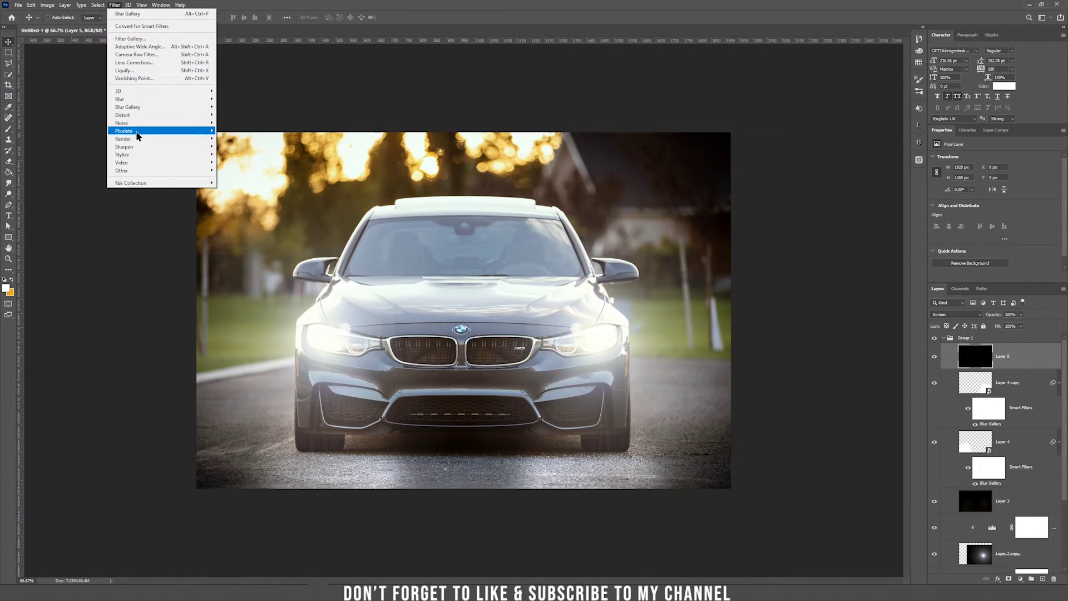
mouse_move(138, 144)
click(235, 190)
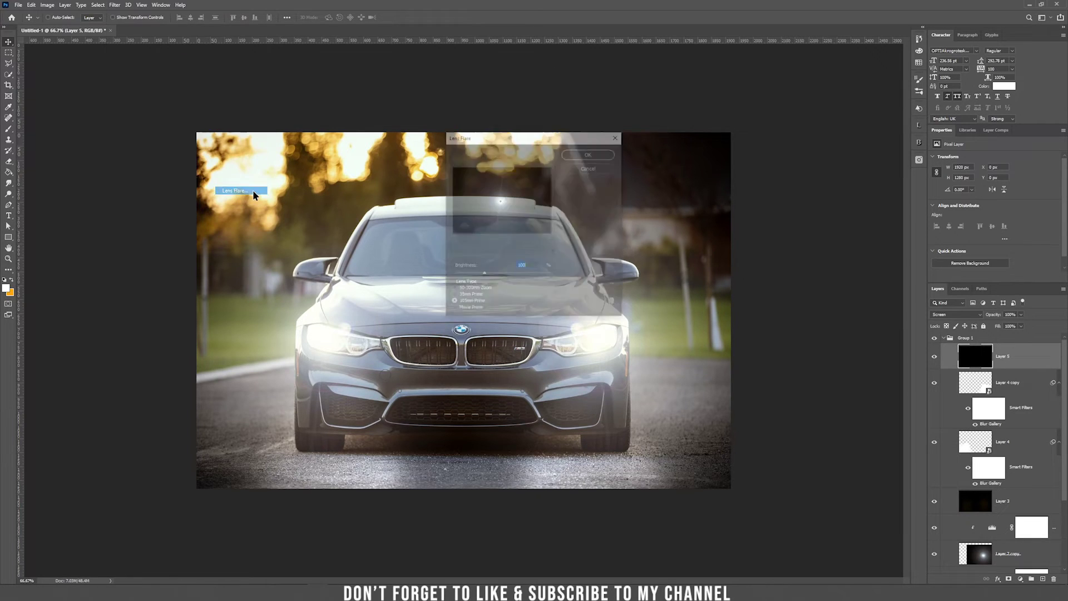
click(470, 310)
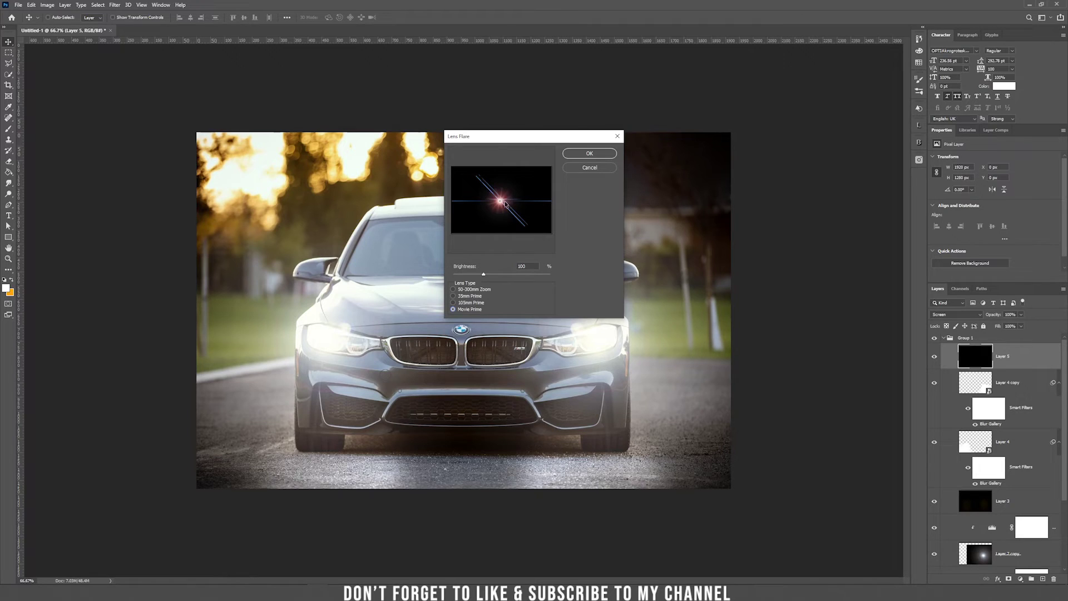
mouse_move(506, 202)
mouse_down()
mouse_move(499, 186)
mouse_move(499, 199)
mouse_up()
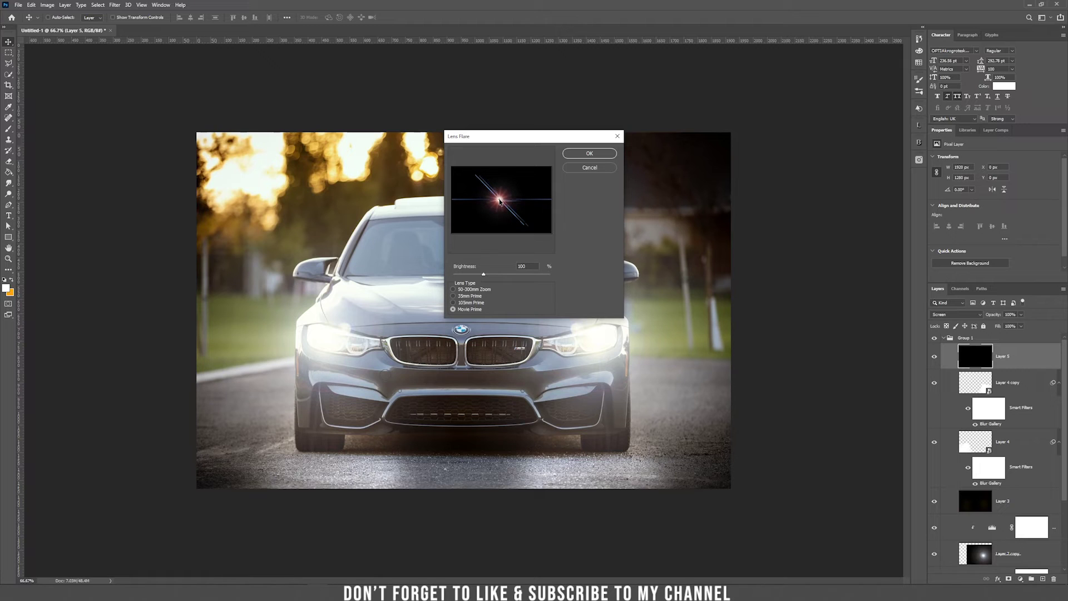
click(589, 155)
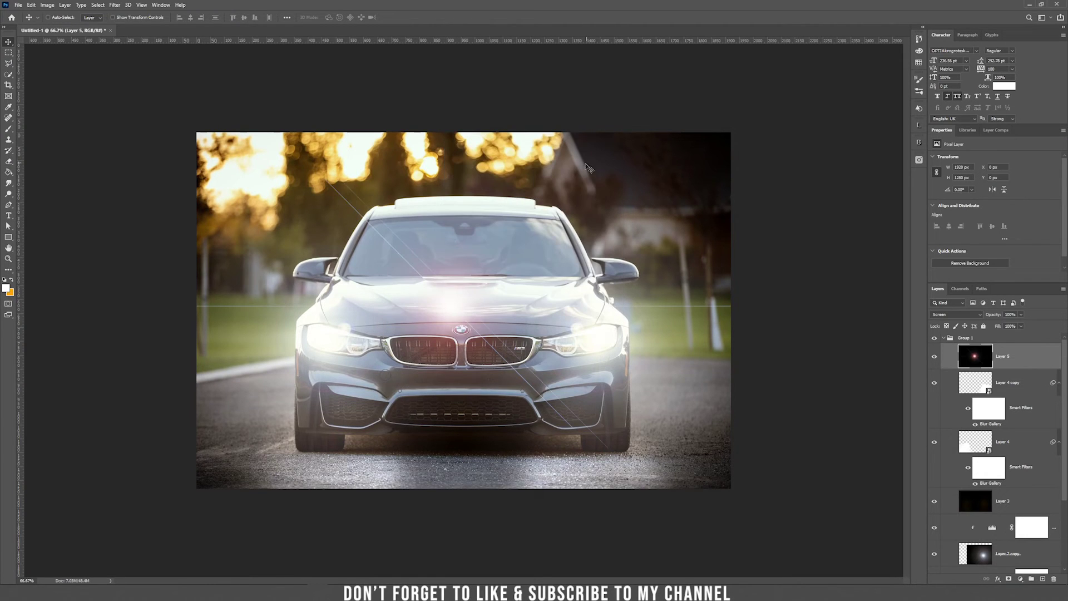
drag(433, 344, 332, 372)
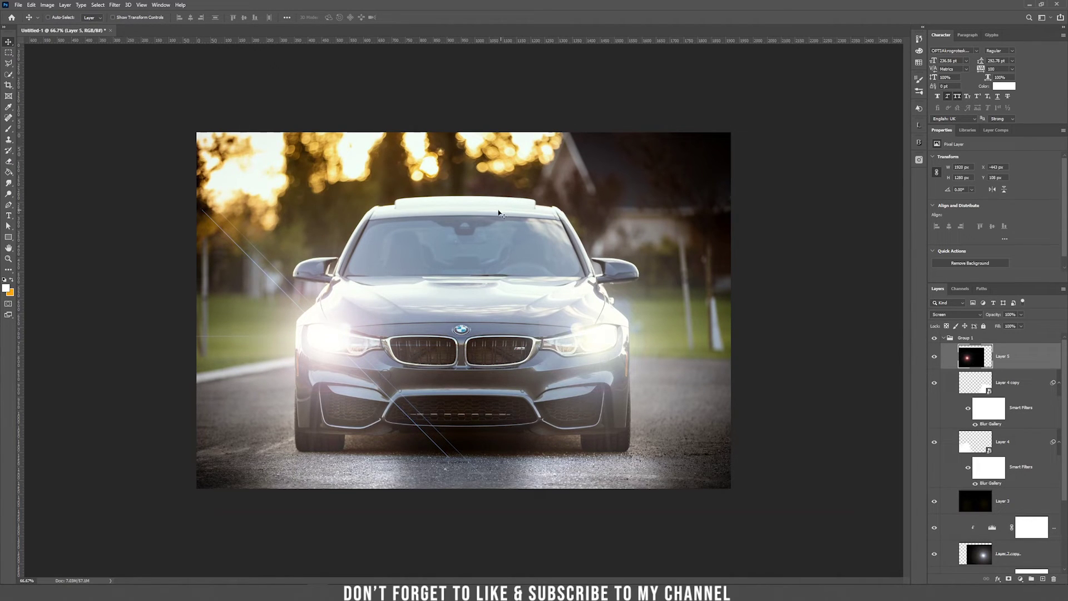
Convert Layer 5 to a smart object and apply a Gaussian Blur of about 5.2 pixels.
right_click(1022, 364)
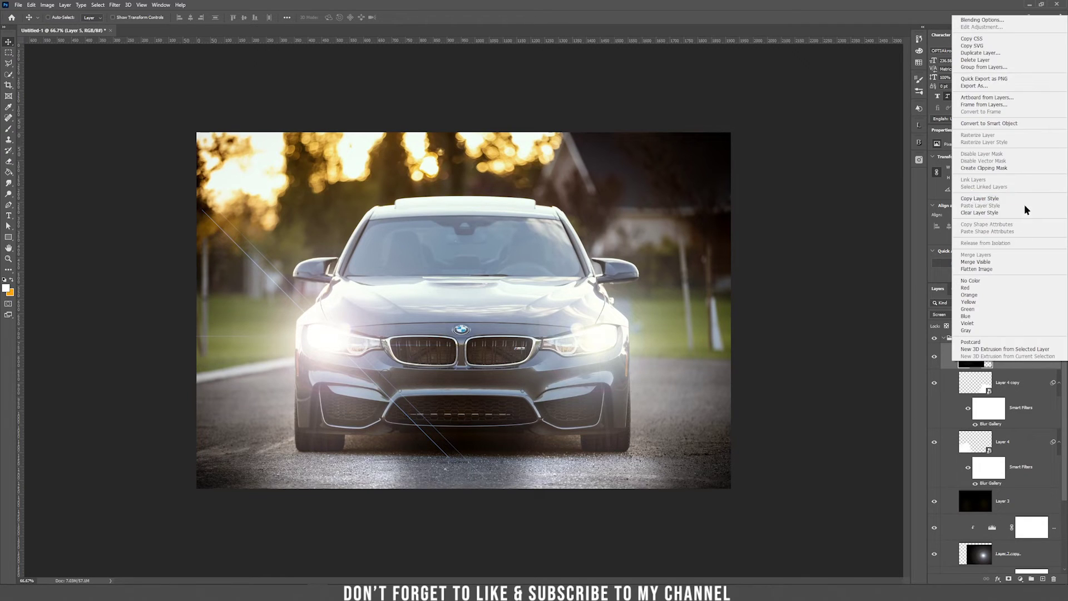
click(1005, 122)
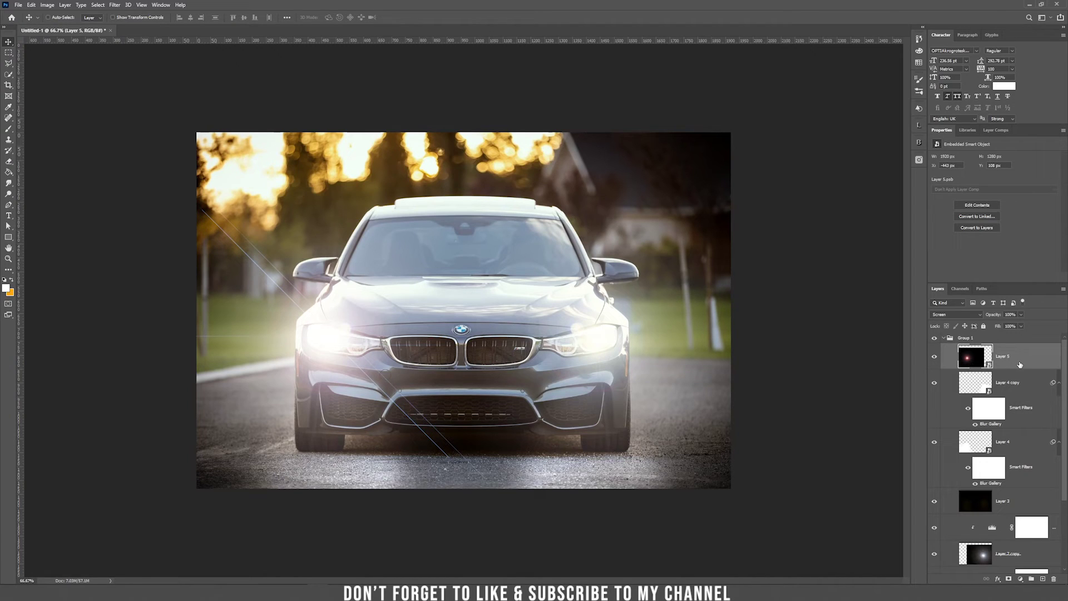
click(114, 5)
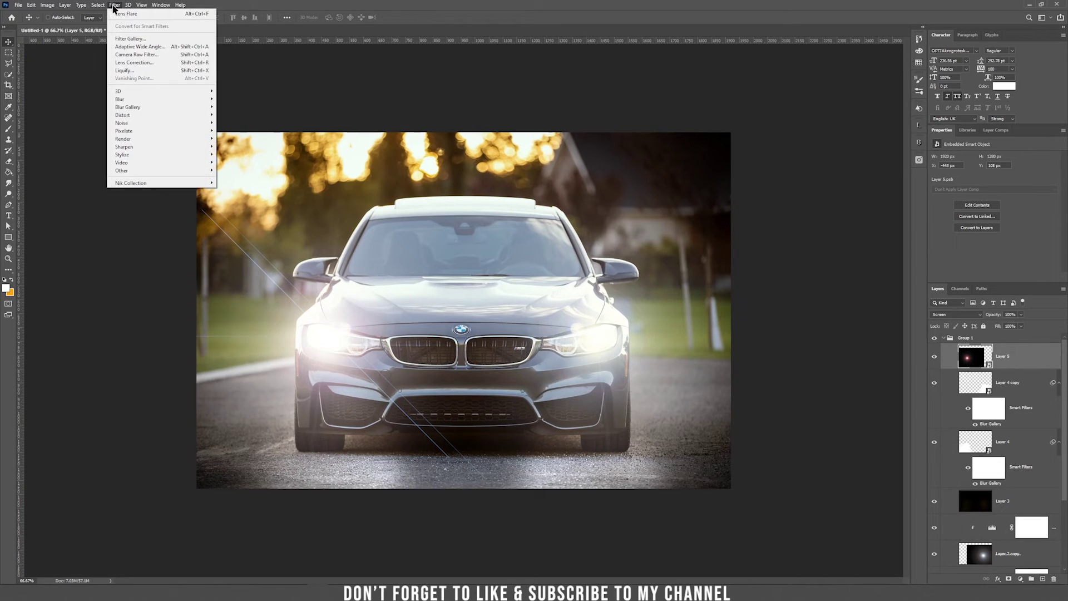
mouse_move(141, 101)
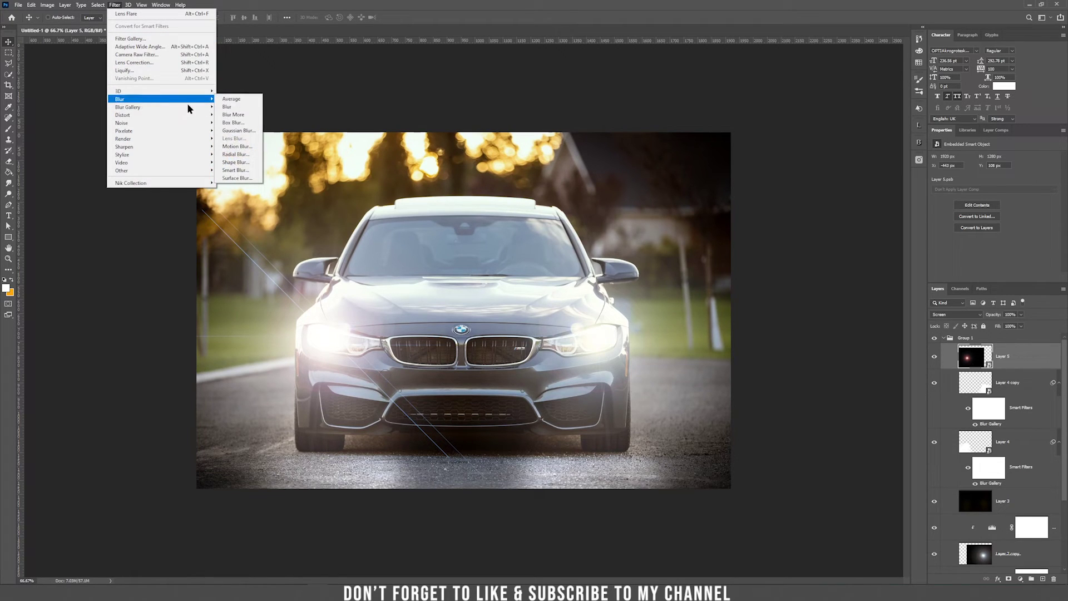
click(239, 130)
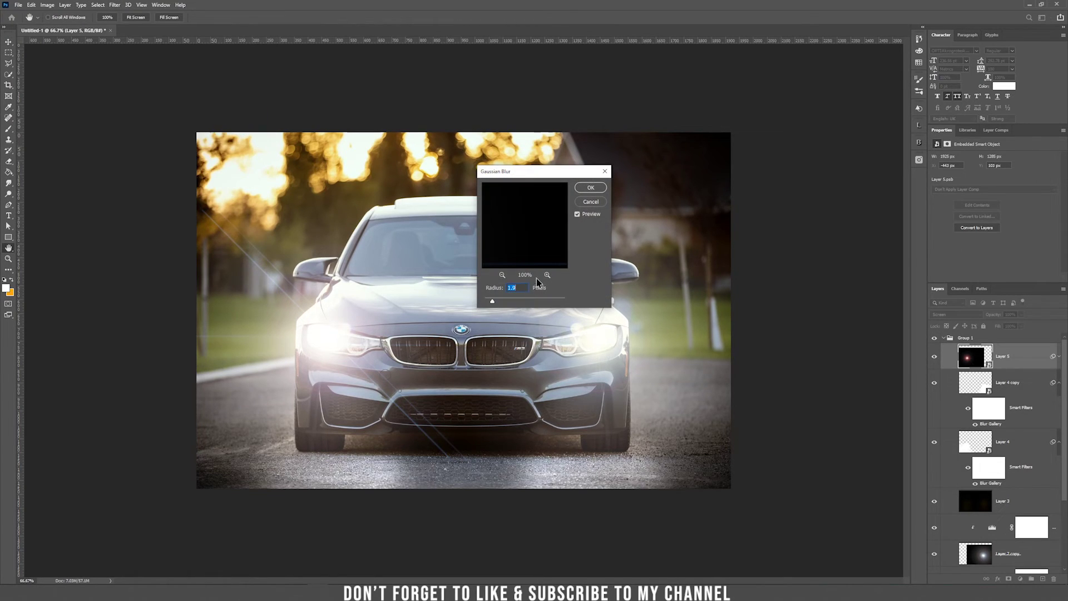
drag(505, 302, 505, 302)
click(591, 189)
Rotate the Layer 5 flare about -14.5 degrees and nudge it into place.
key(ctrl)
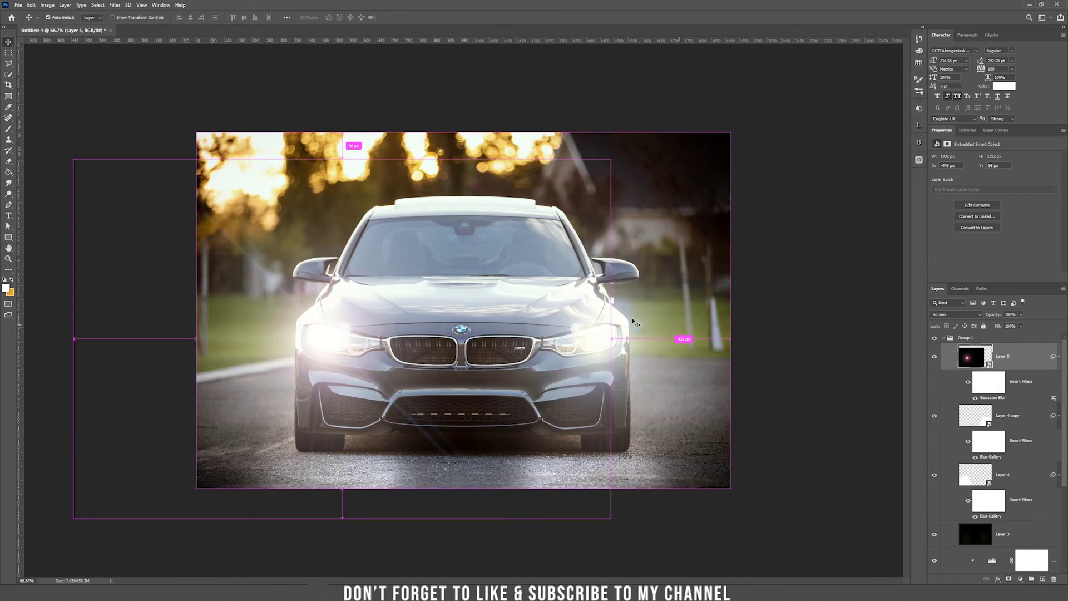
key(ctrl+t)
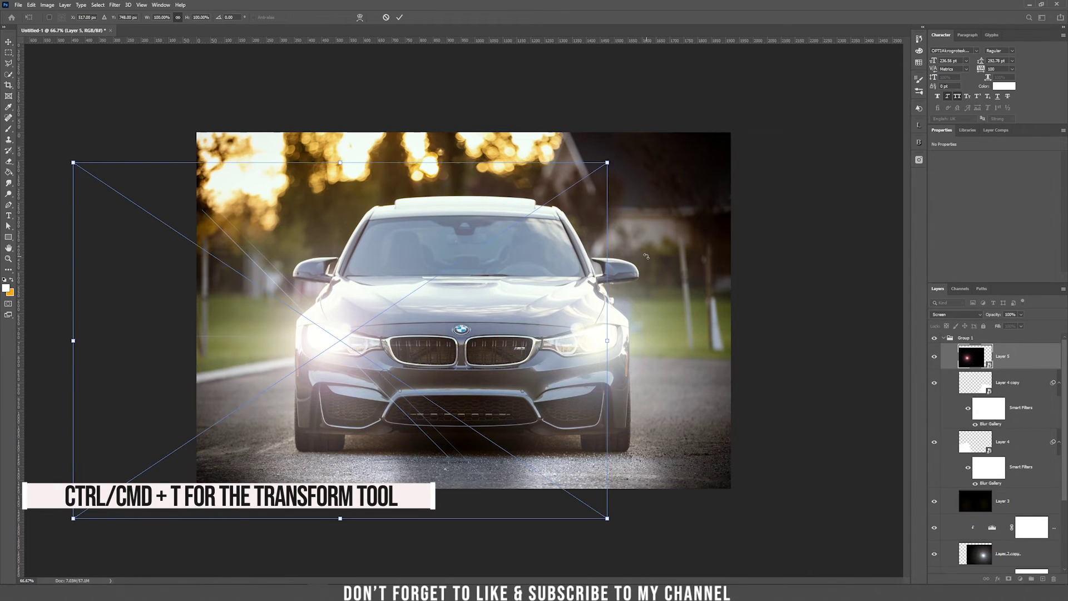
drag(645, 256, 614, 182)
drag(434, 331, 435, 333)
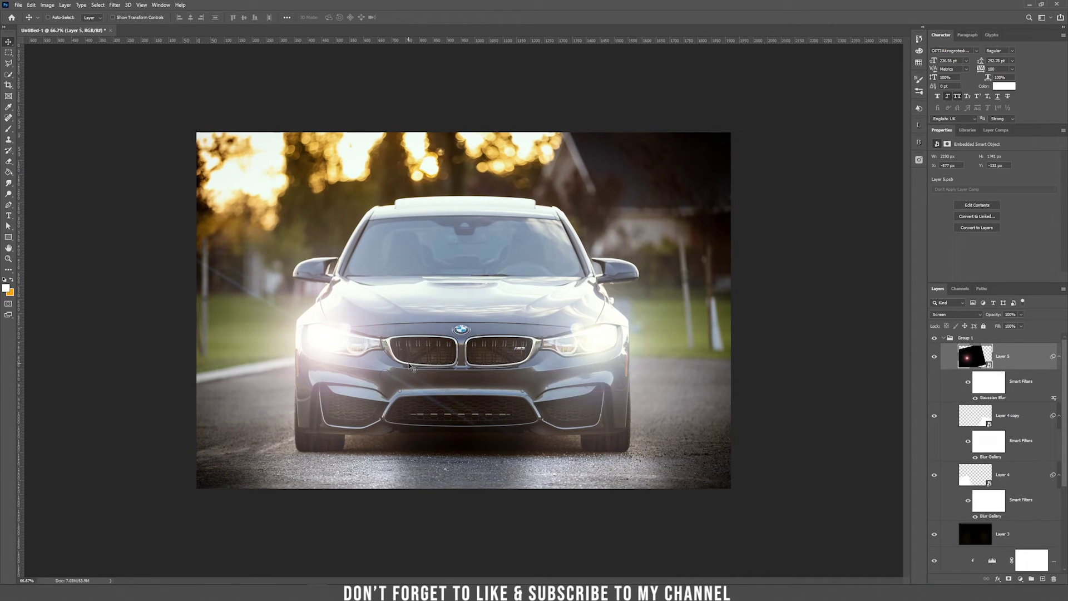
Duplicate the flare, flip the copy horizontally over the right headlight, and shift the original slightly left.
drag(326, 339, 606, 335)
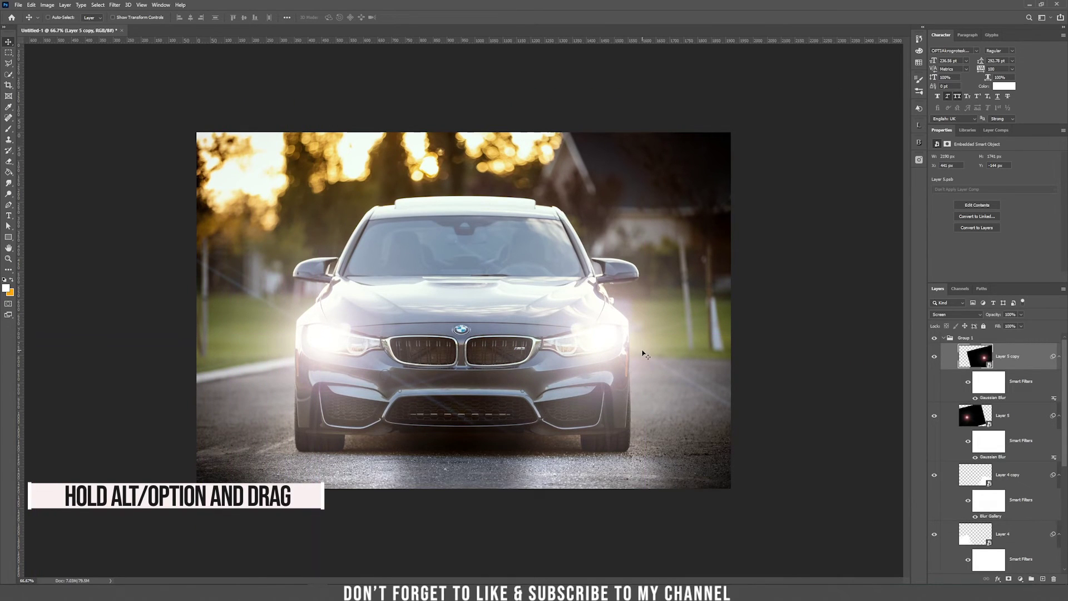
key(ctrl+t)
right_click(606, 342)
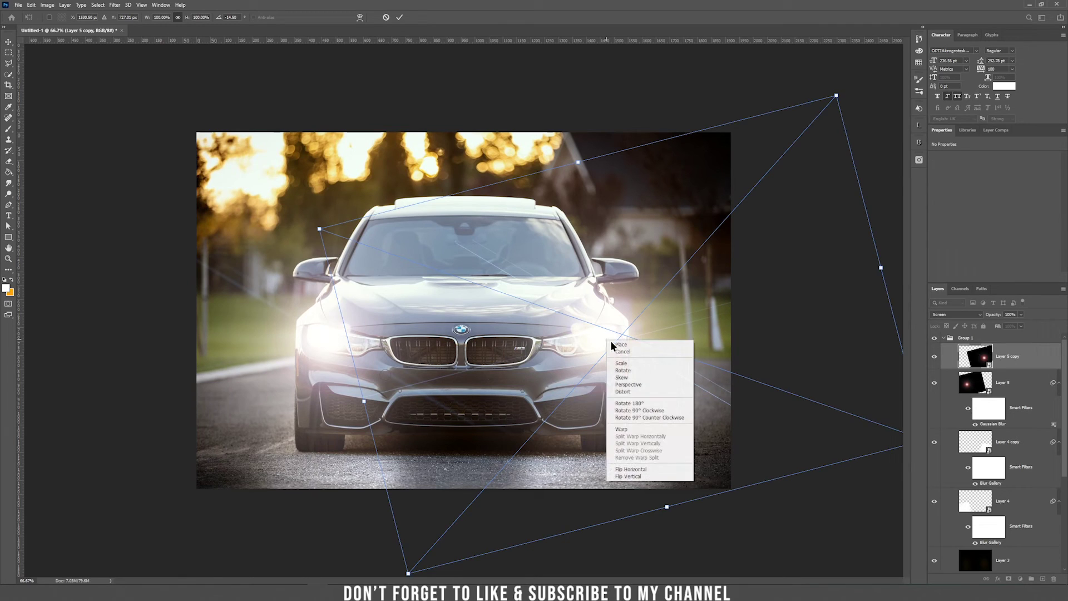
click(632, 470)
key(Return)
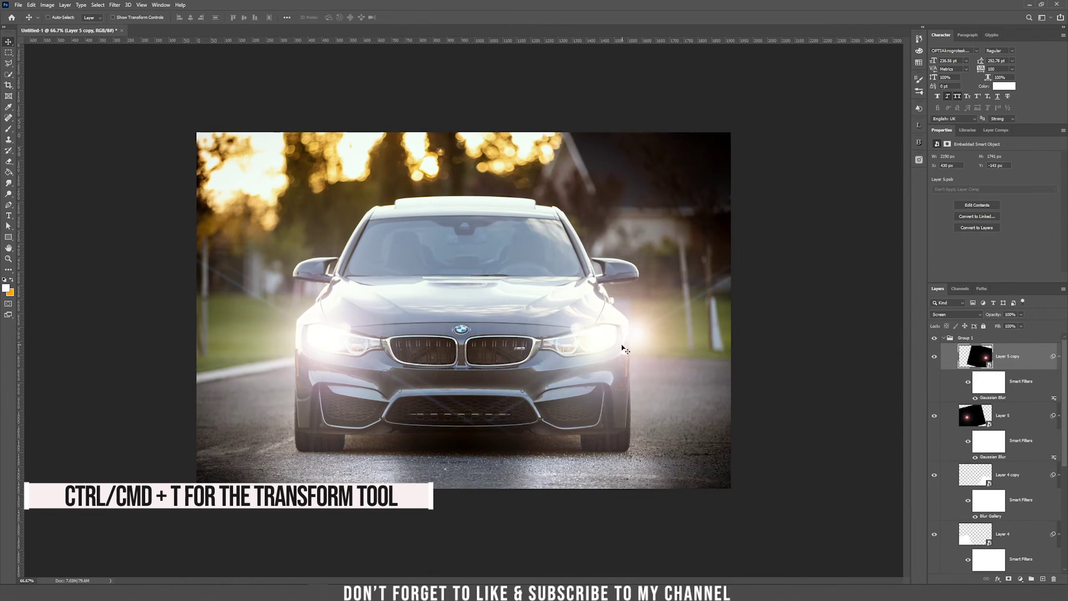
drag(596, 348, 640, 348)
key(alt+bracketleft)
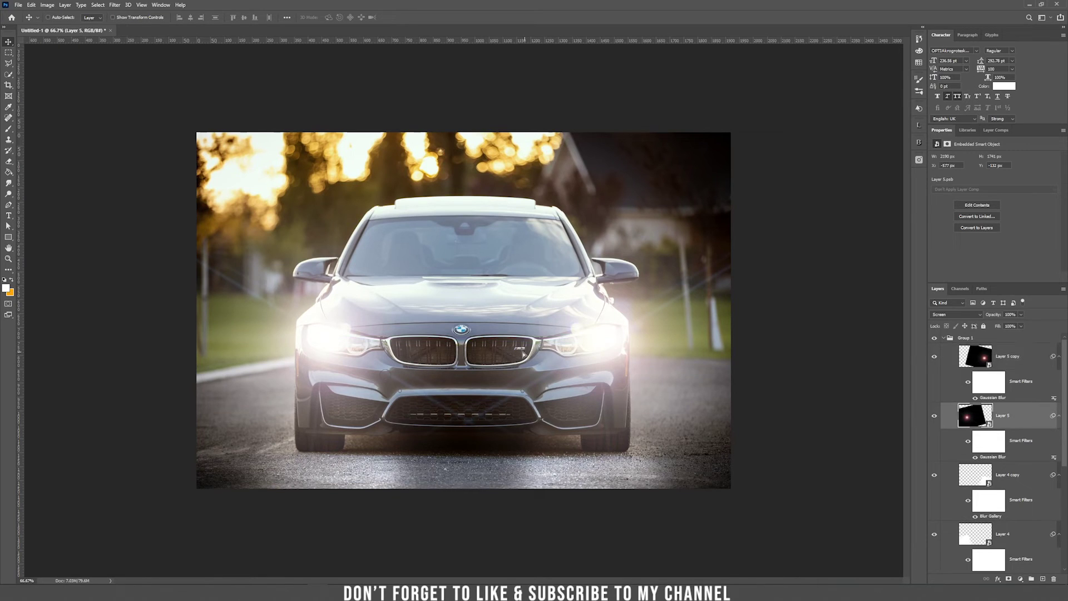
drag(523, 354, 512, 355)
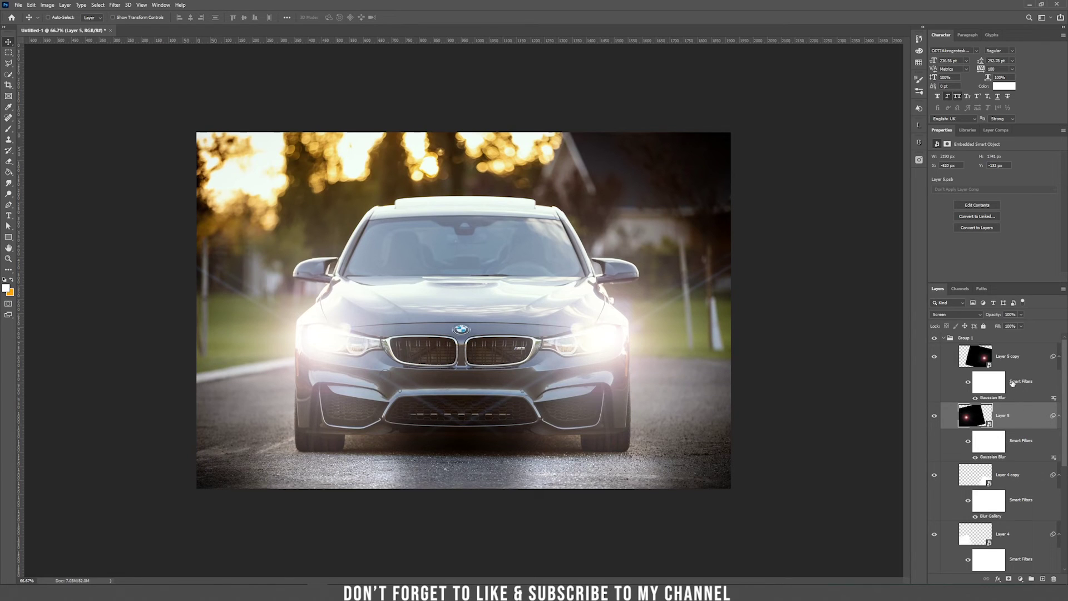
Add a mask to Layer 5 and paint out stray flare glare with a 100% flow brush.
click(934, 416)
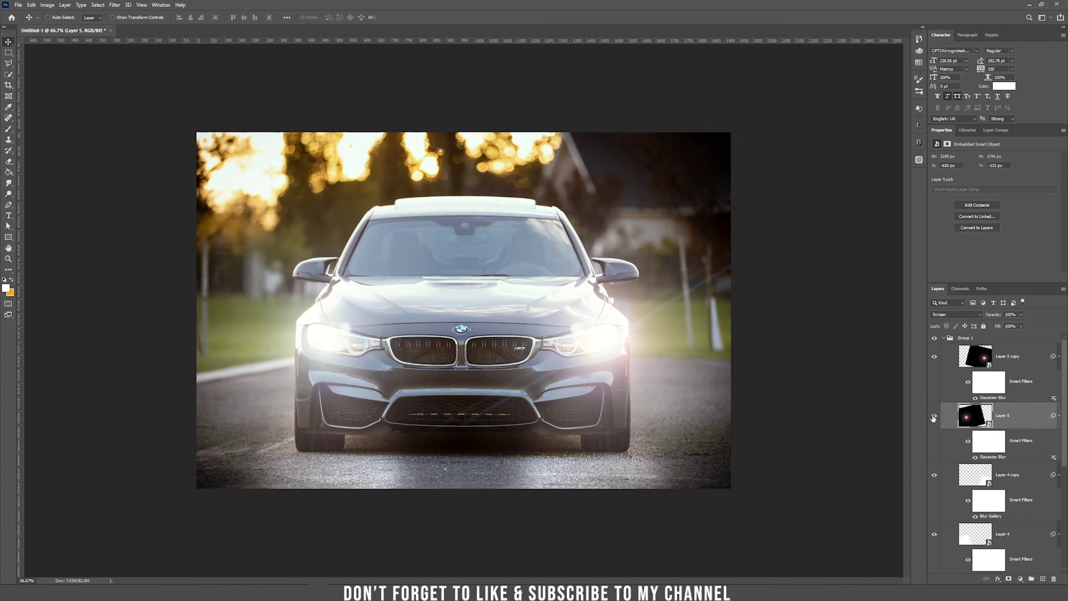
click(934, 416)
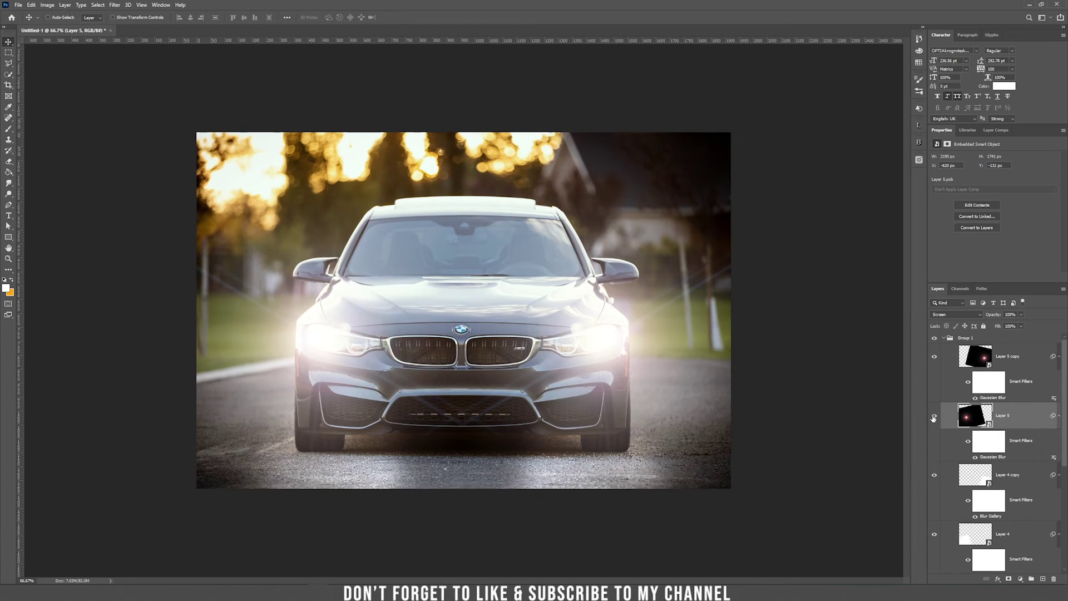
click(1008, 579)
key(b)
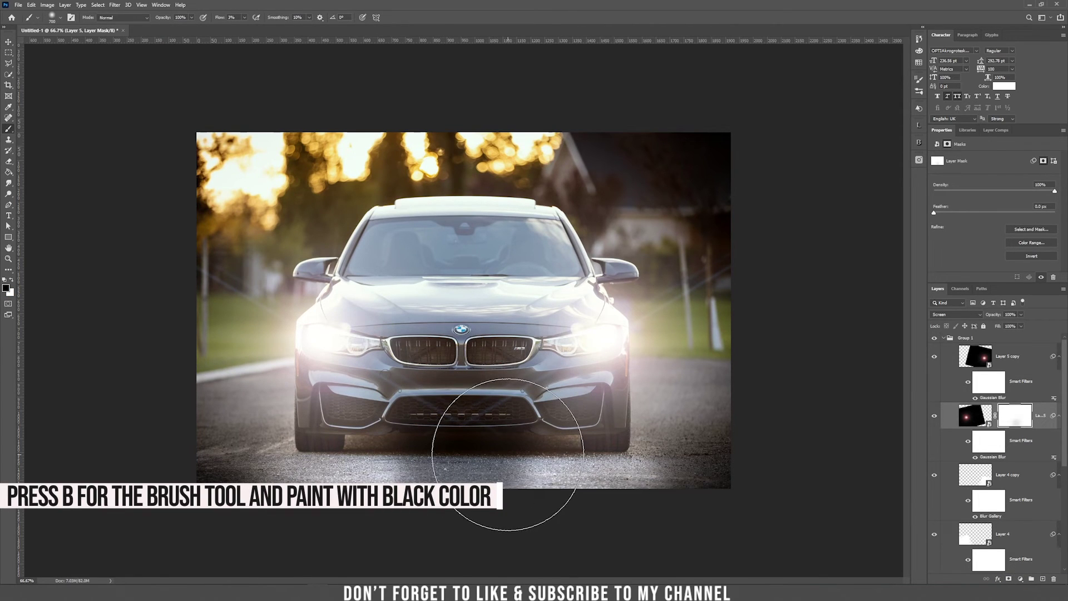
drag(437, 412, 348, 248)
click(246, 19)
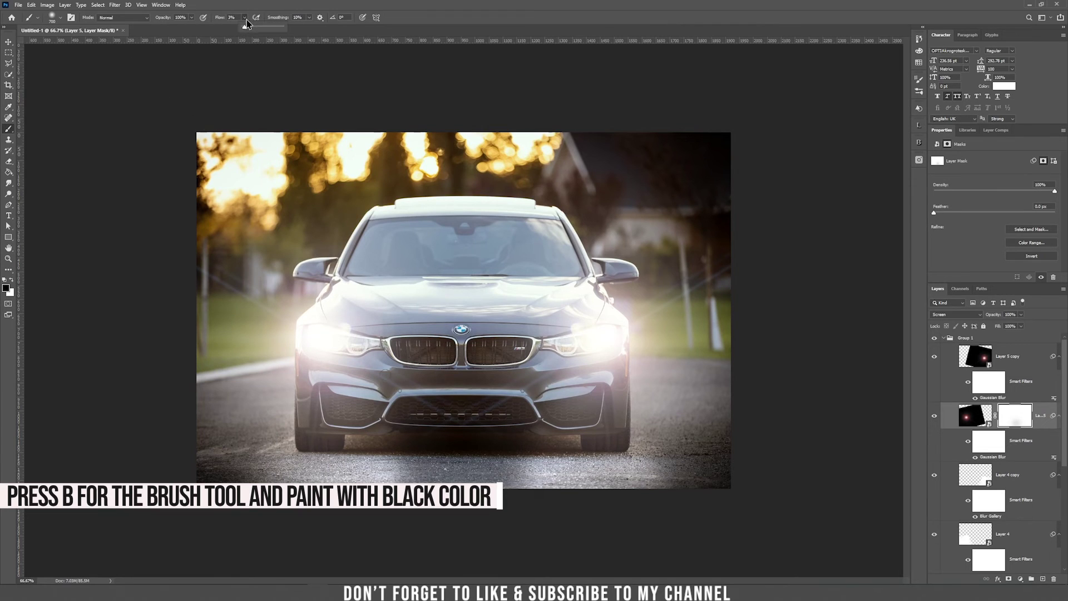
drag(262, 33, 286, 32)
mouse_move(500, 357)
mouse_down()
mouse_move(489, 453)
mouse_move(520, 453)
mouse_up()
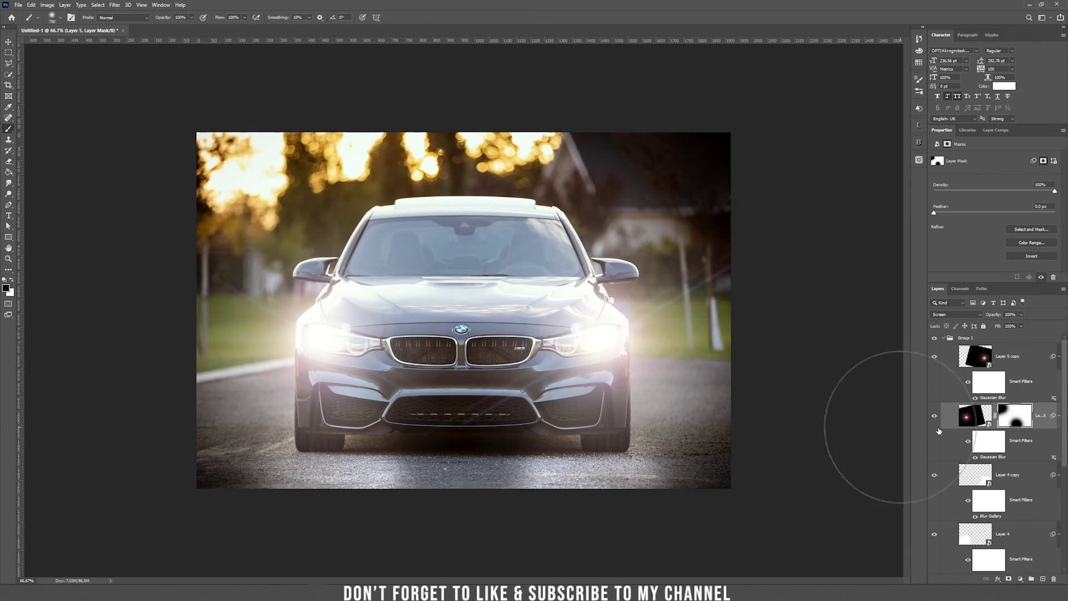
Add a mask to Layer 5 copy and paint out its glare at the bottom and upper right.
click(1029, 364)
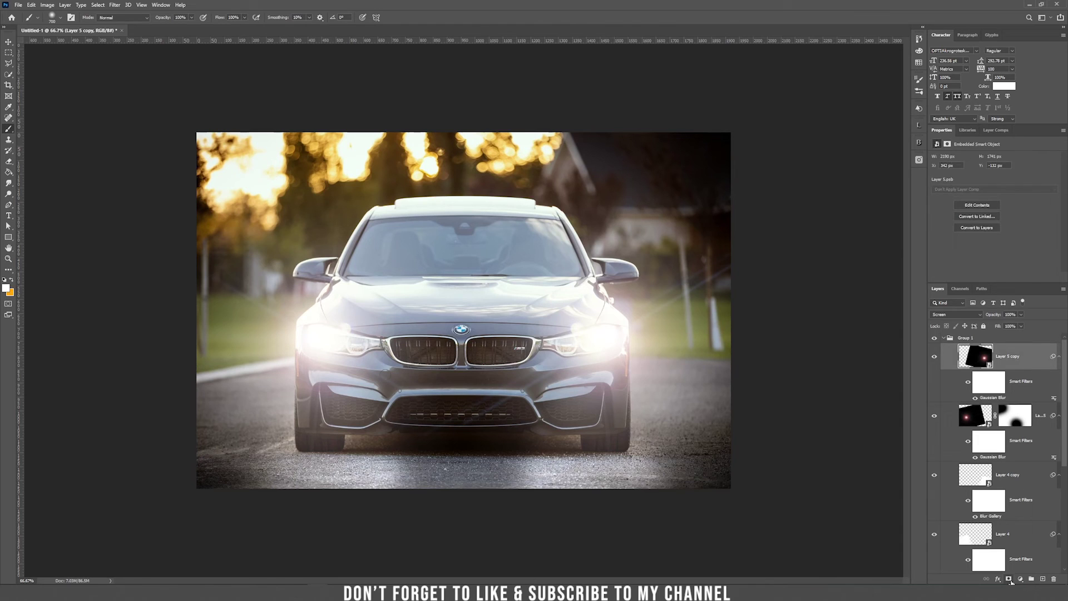
click(1008, 578)
drag(477, 453, 446, 476)
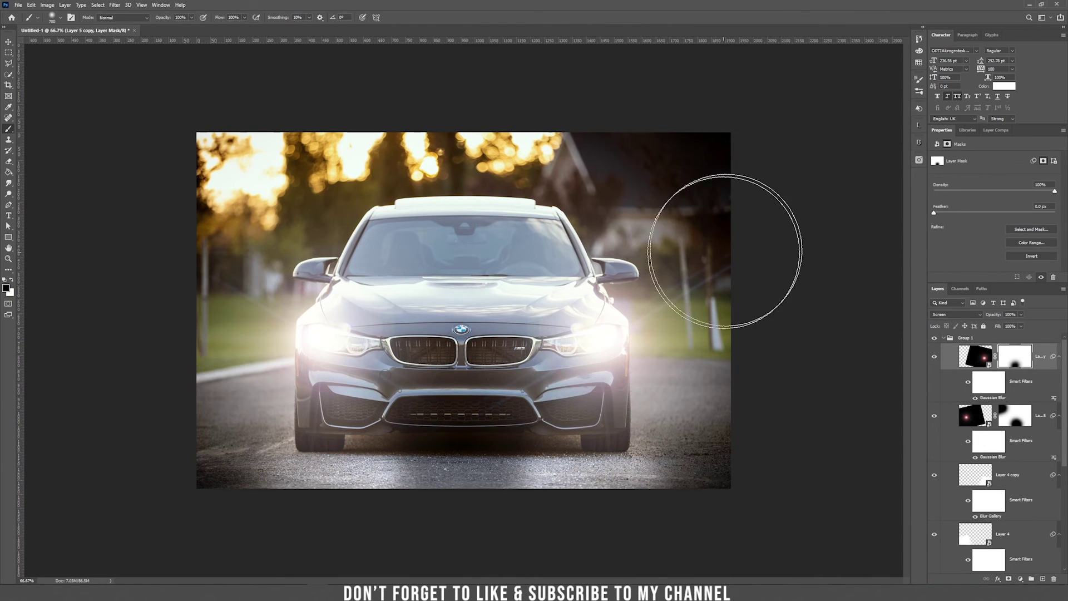
mouse_move(725, 250)
mouse_down()
mouse_move(674, 203)
mouse_move(572, 139)
mouse_up()
Rotate Layer 5 copy to about -17.67° and Layer 5 to about 24.7°.
key(v)
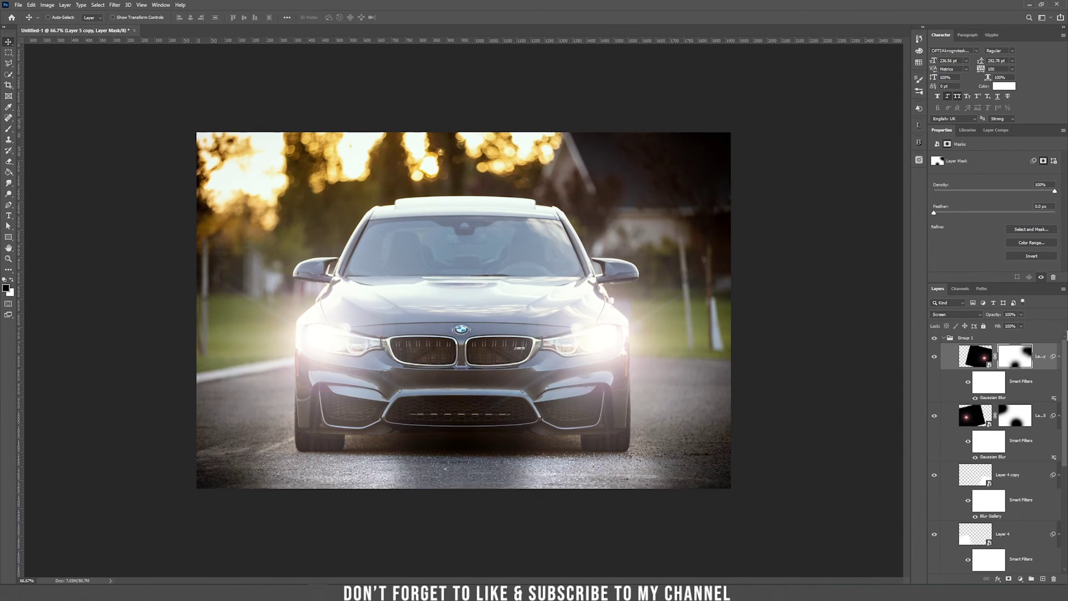
key(ctrl)
key(ctrl+t)
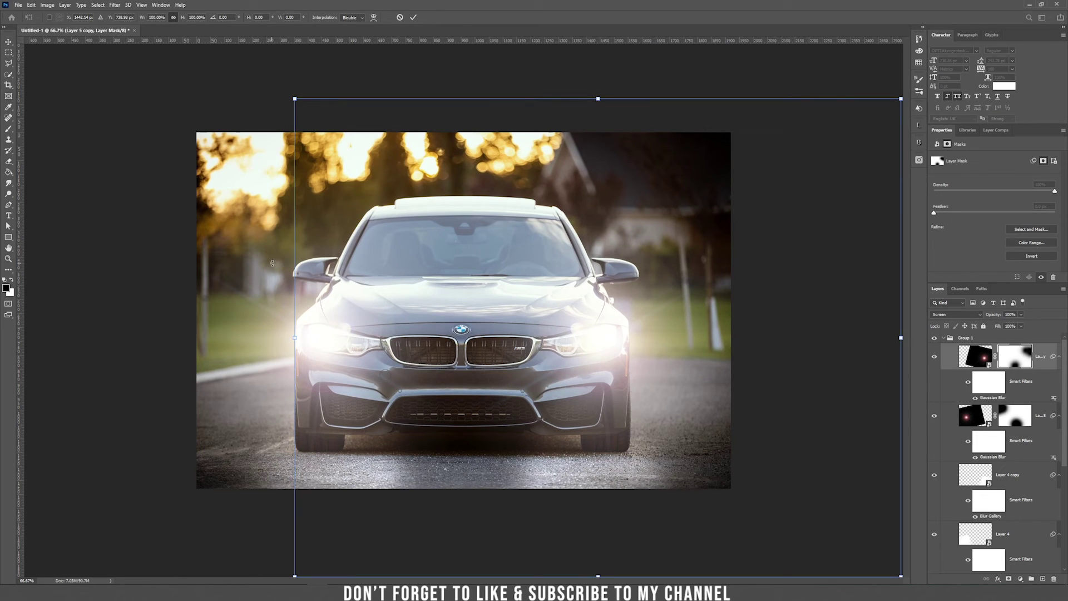
drag(273, 261, 477, 392)
key(Return)
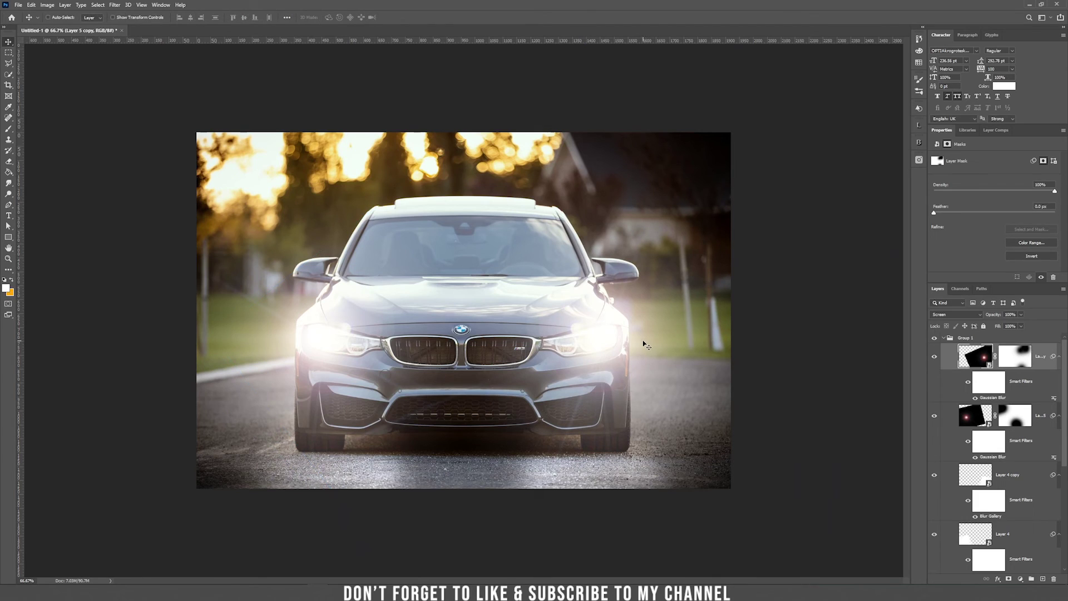
click(1037, 421)
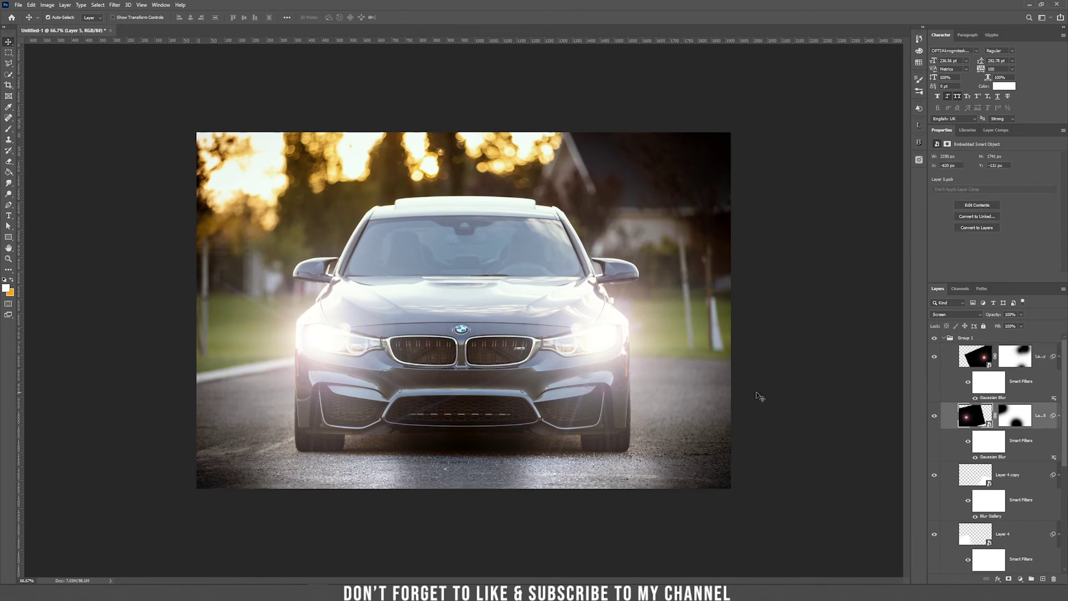
key(ctrl+t)
drag(592, 272, 642, 162)
key(Return)
key(alt+bracketright)
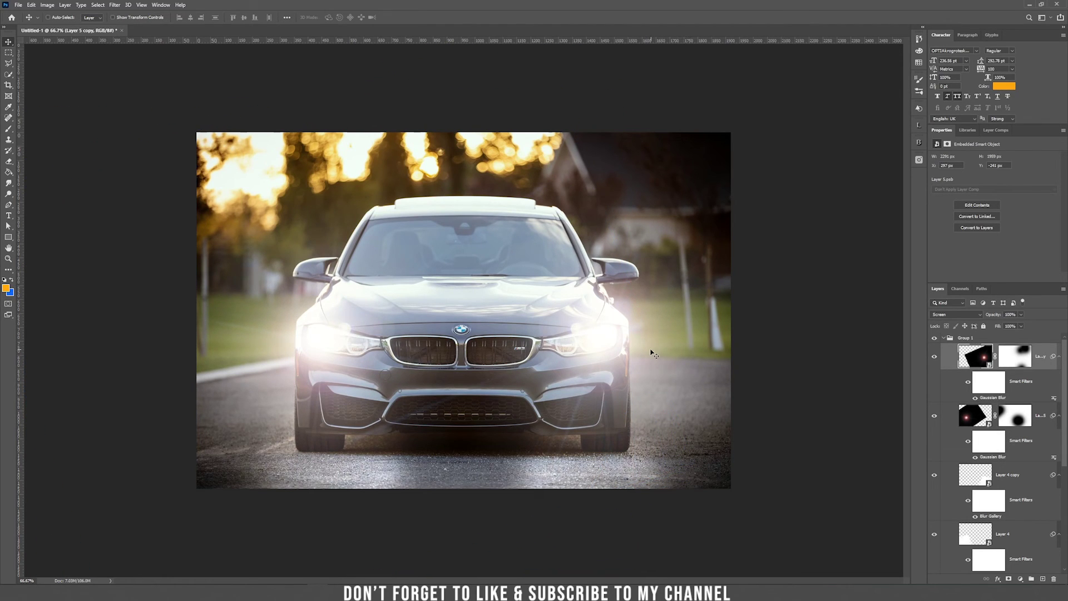
Create Layer 6 in Overlay mode, filled with neutral 50% gray.
click(65, 5)
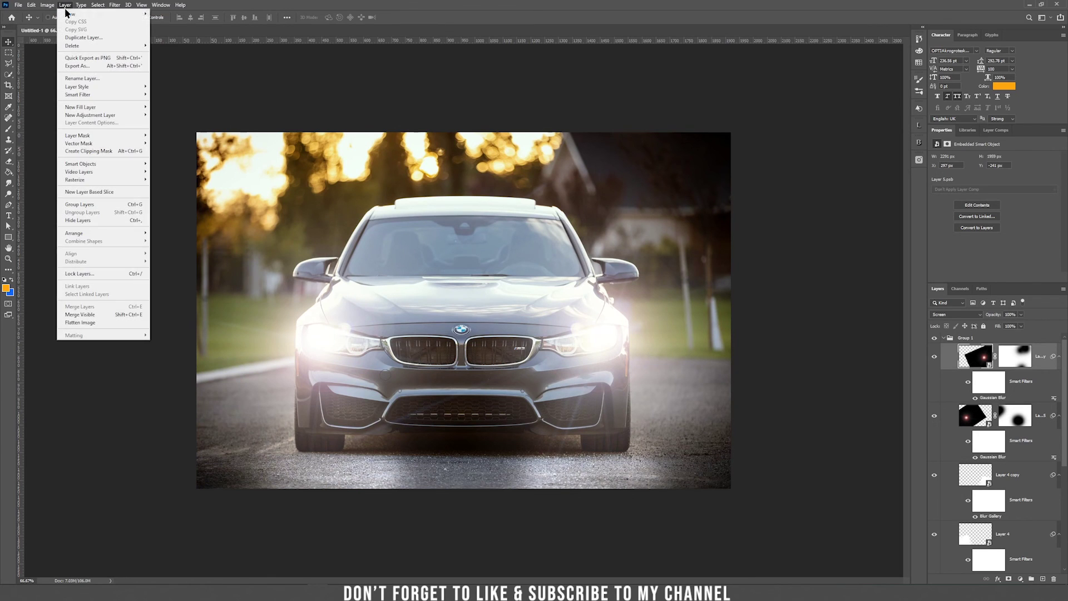
mouse_move(69, 15)
click(177, 15)
click(511, 216)
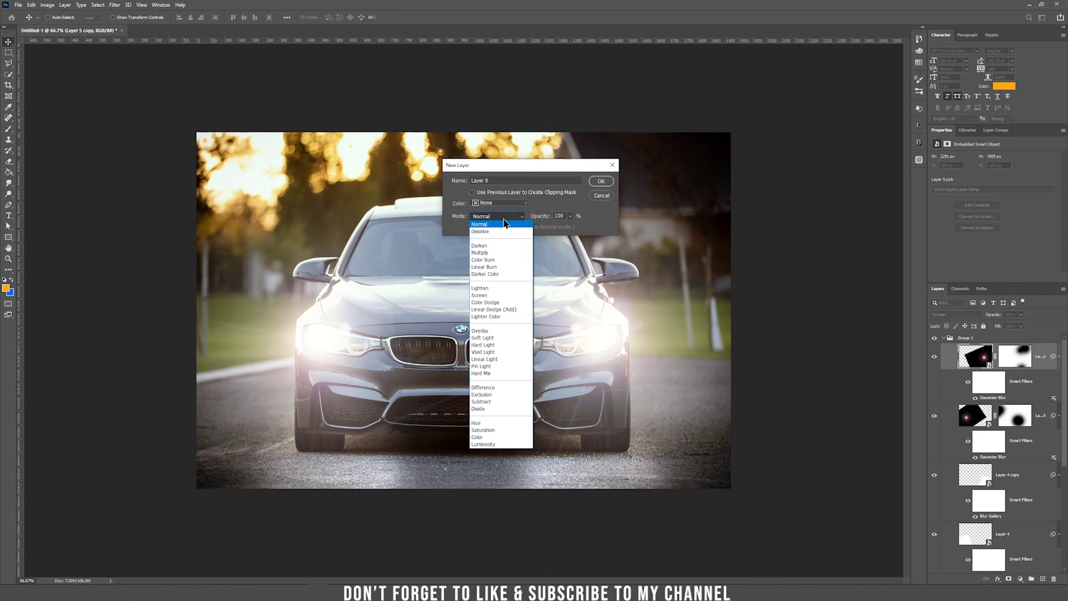
click(490, 332)
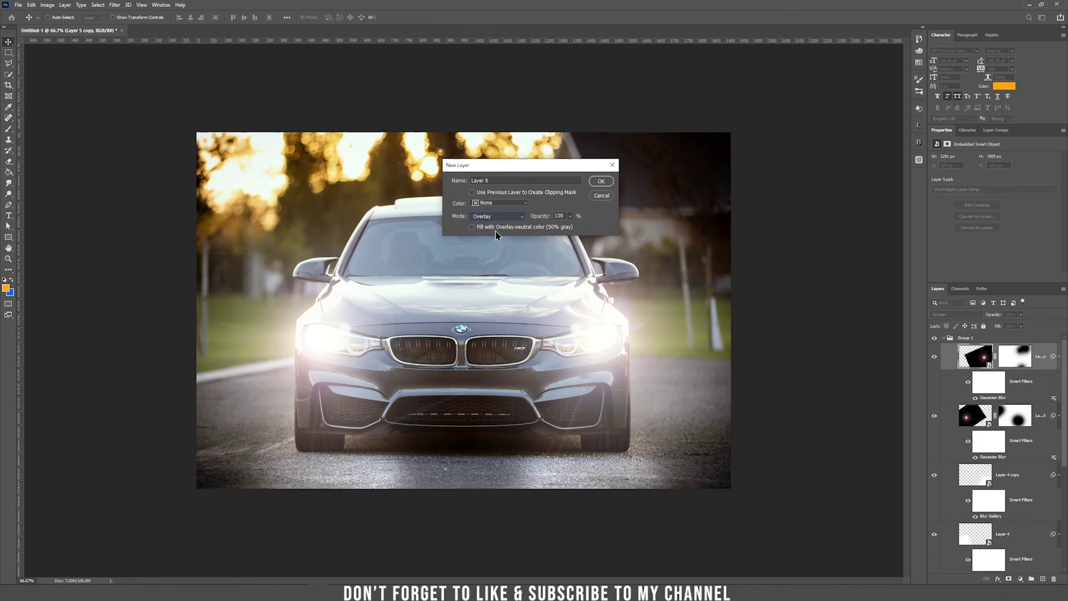
click(496, 229)
click(600, 182)
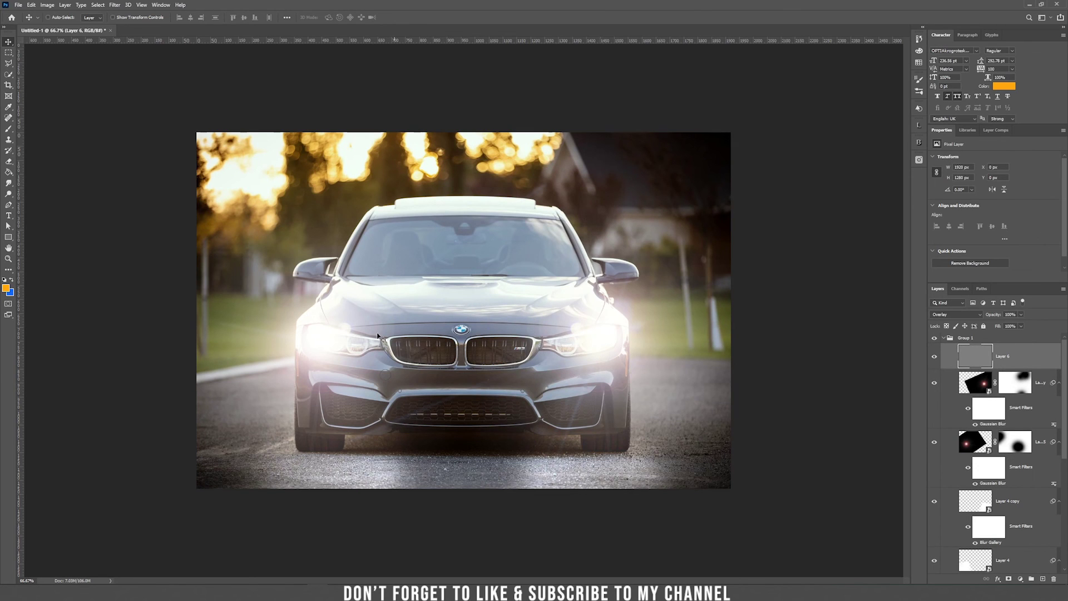
Paint an orange tint around both headlights with a brush enlarged to 1200.
key(b)
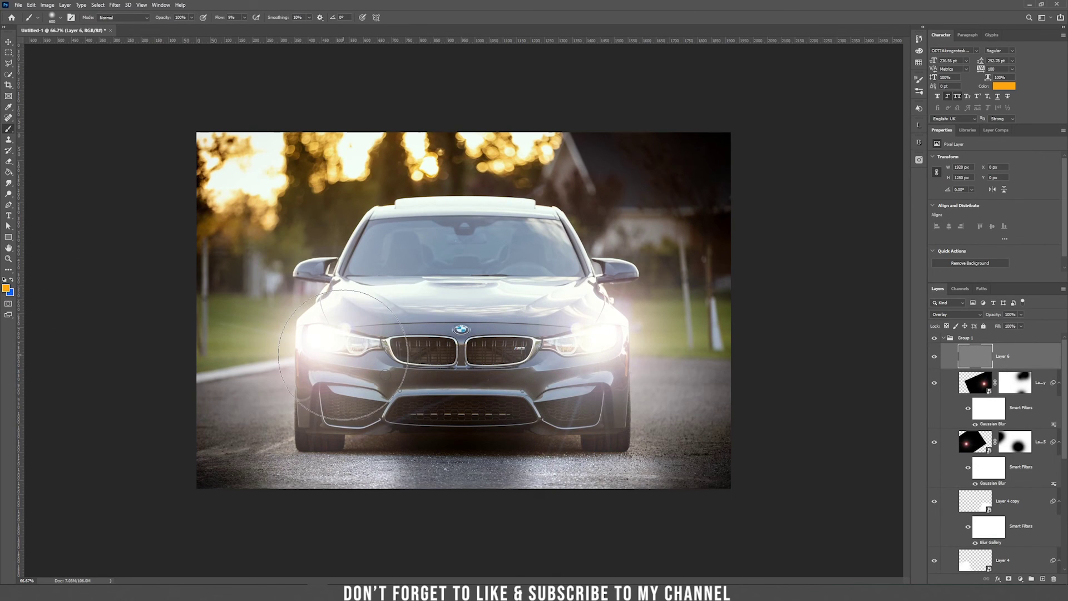
mouse_move(343, 355)
mouse_down()
mouse_move(303, 346)
mouse_move(312, 367)
mouse_move(288, 424)
mouse_up()
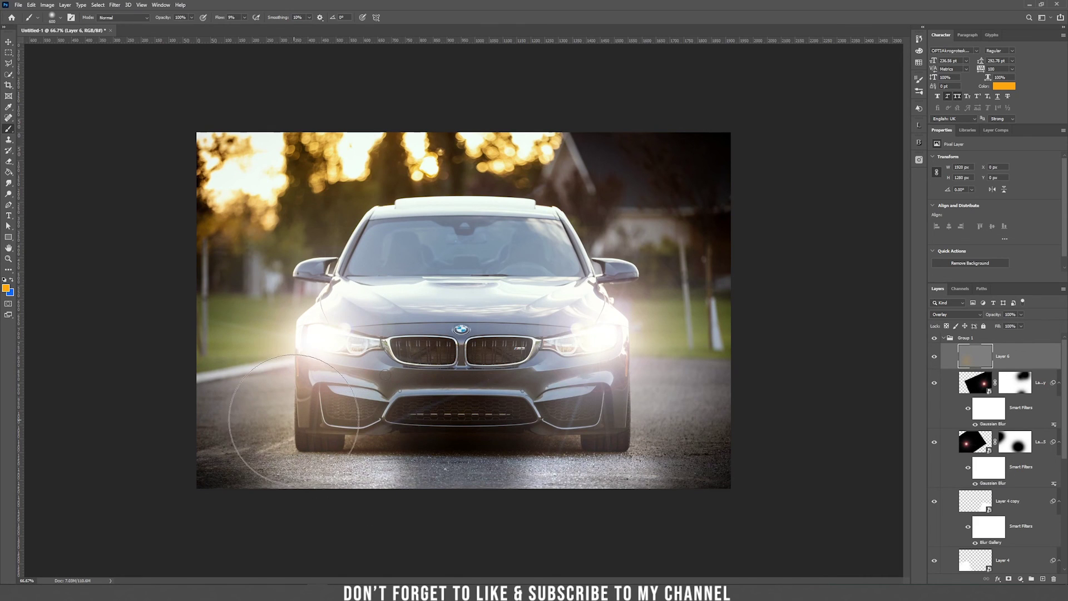
key(bracketright)
key(bracketright)
key(bracketright)
key(bracketright)
key(bracketright)
key(bracketright)
drag(624, 374, 667, 441)
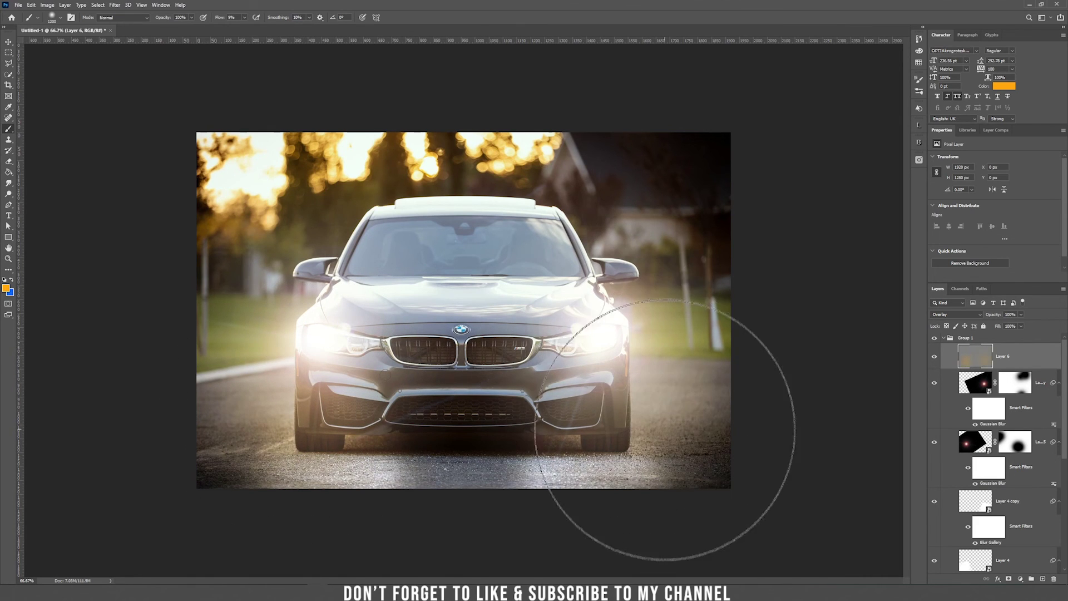
Paint blue with a 250 brush over both headlights and the haze beside them.
click(11, 281)
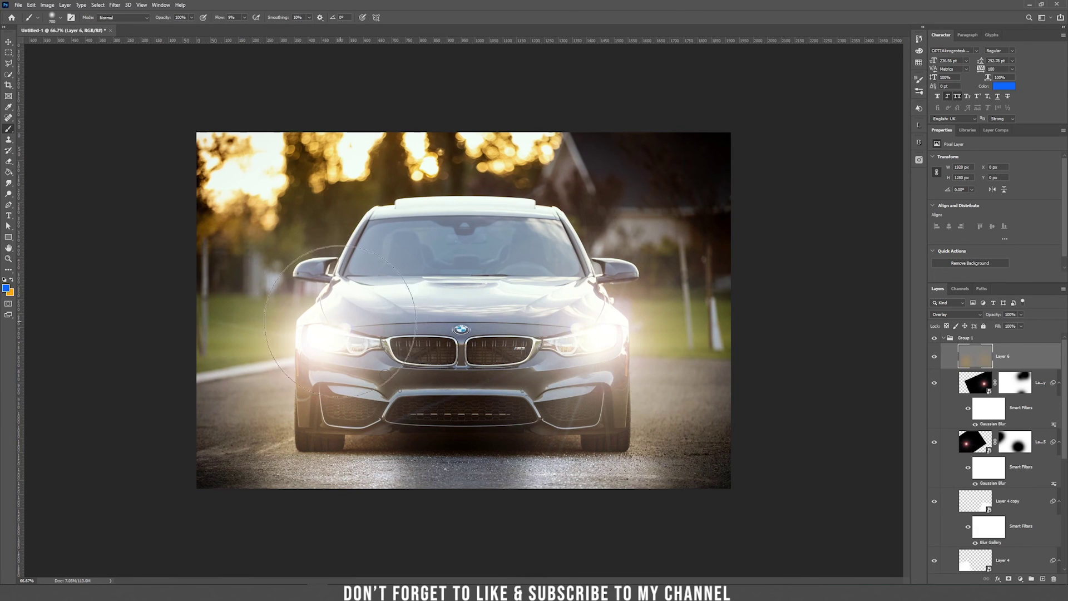
key(bracketleft)
key(bracketleft)
key(bracketleft)
key(bracketleft)
key(bracketleft)
key(bracketleft)
key(bracketleft)
key(bracketleft)
key(bracketleft)
key(bracketleft)
key(bracketleft)
key(bracketleft)
mouse_move(363, 348)
mouse_down()
mouse_move(318, 354)
mouse_move(339, 350)
mouse_up()
drag(608, 346, 544, 345)
mouse_move(323, 345)
mouse_down()
mouse_move(292, 358)
mouse_move(298, 328)
mouse_move(315, 356)
mouse_up()
drag(597, 332, 611, 353)
mouse_move(326, 356)
mouse_down()
mouse_move(308, 375)
mouse_move(332, 450)
mouse_move(337, 351)
mouse_up()
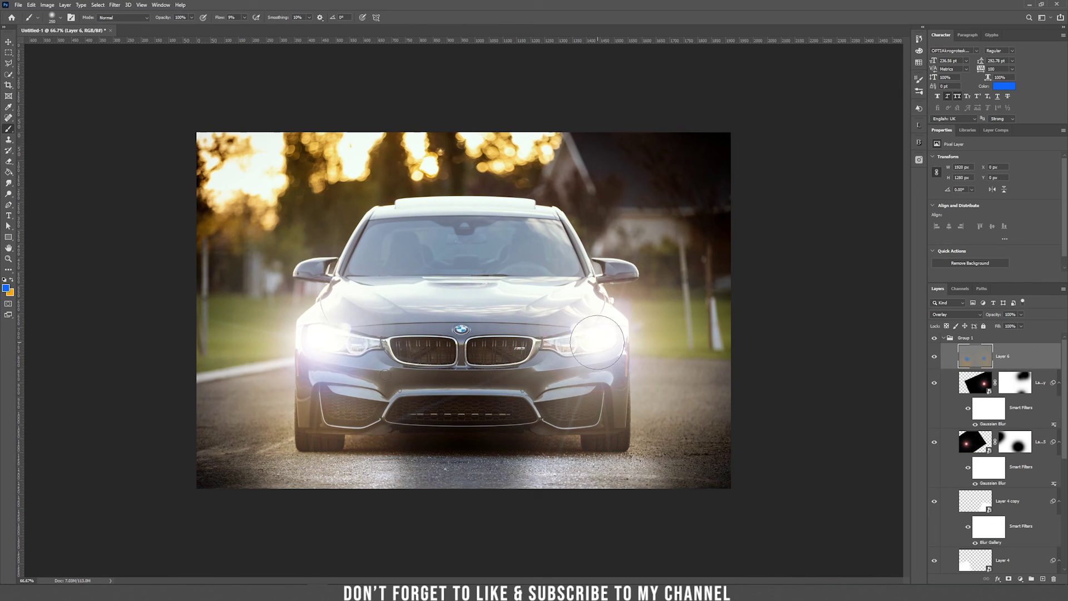
drag(598, 342, 589, 403)
drag(606, 328, 657, 290)
Collapse Group 1, toggle its visibility to compare the glow, then adjust its opacity.
key(v)
click(954, 338)
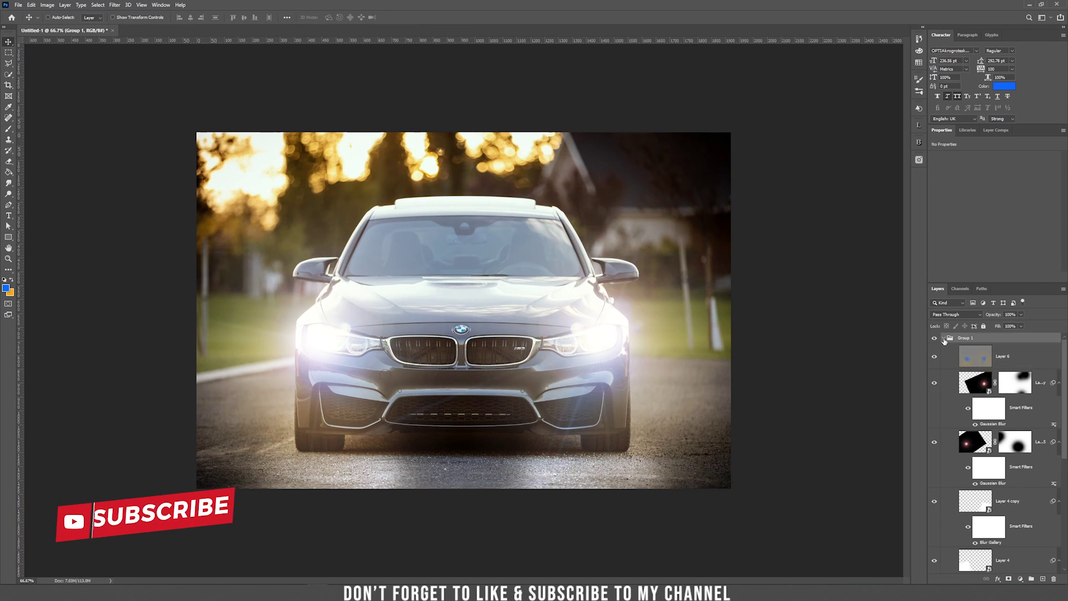
click(943, 338)
click(934, 338)
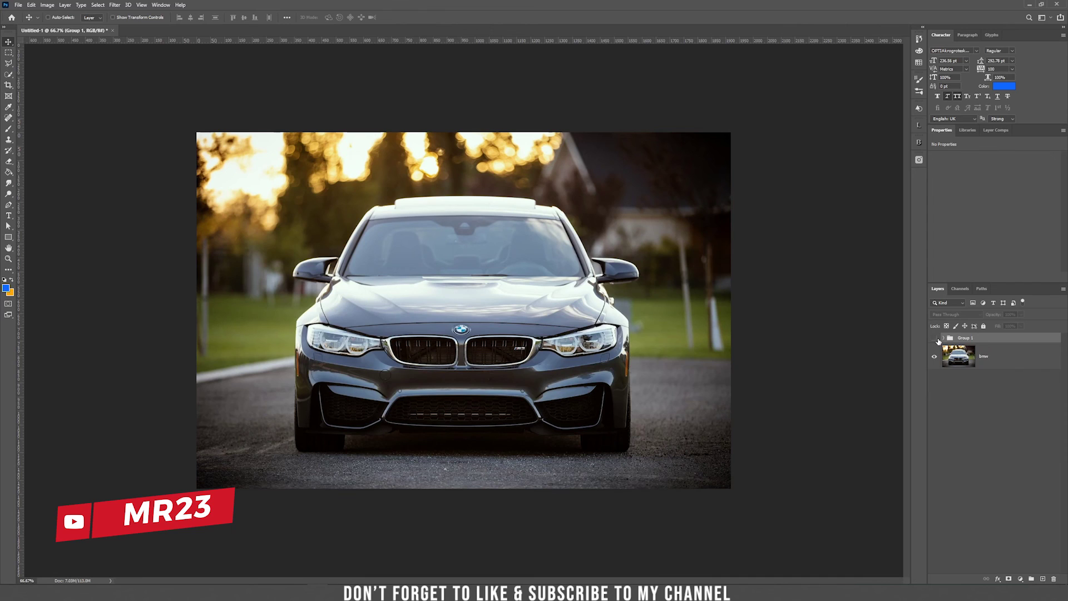
click(935, 339)
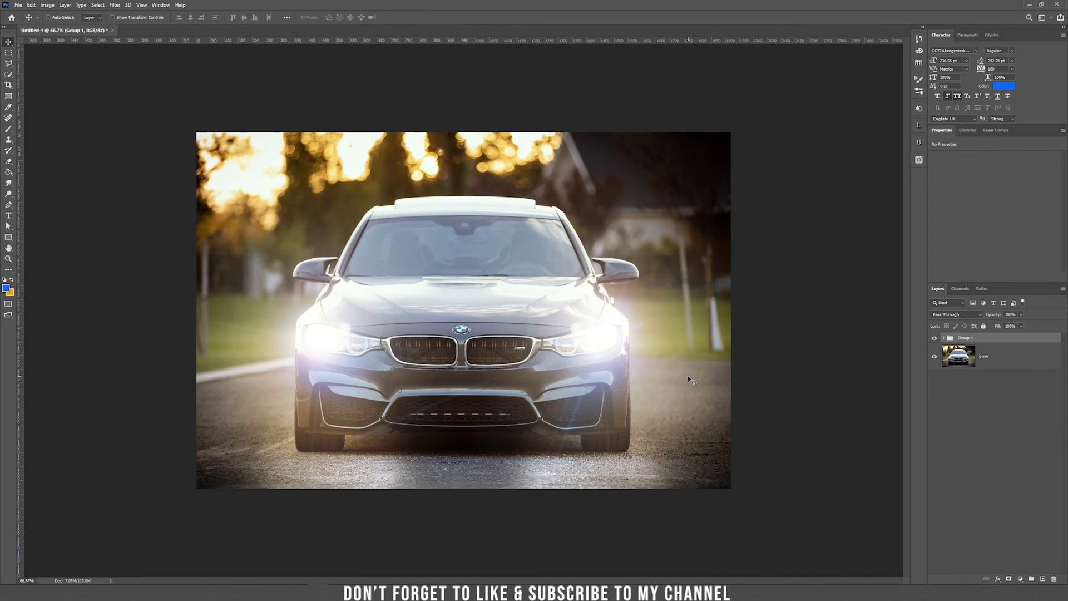
click(1021, 315)
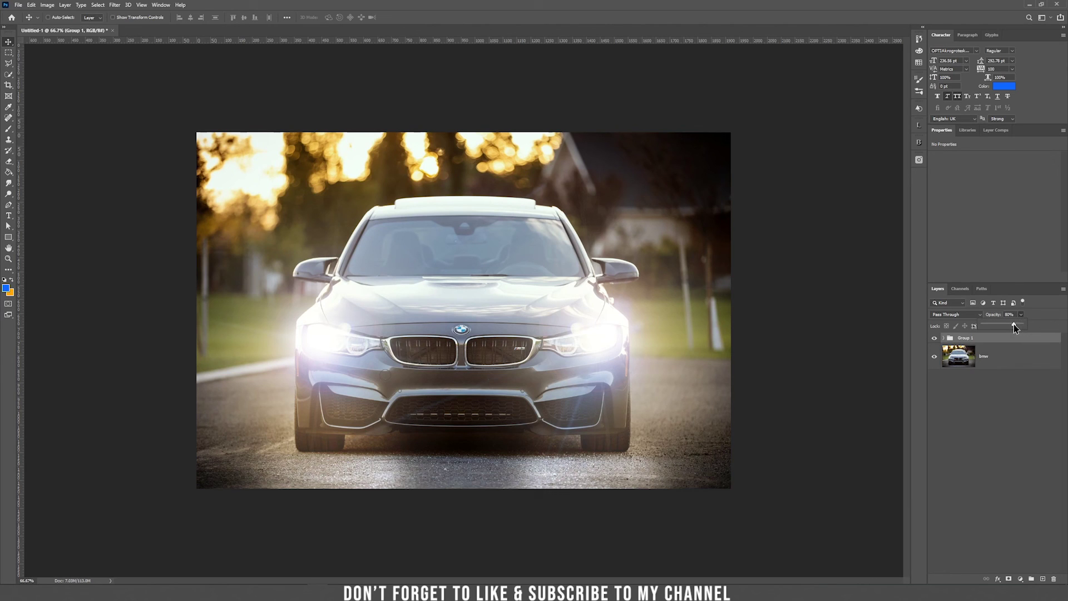